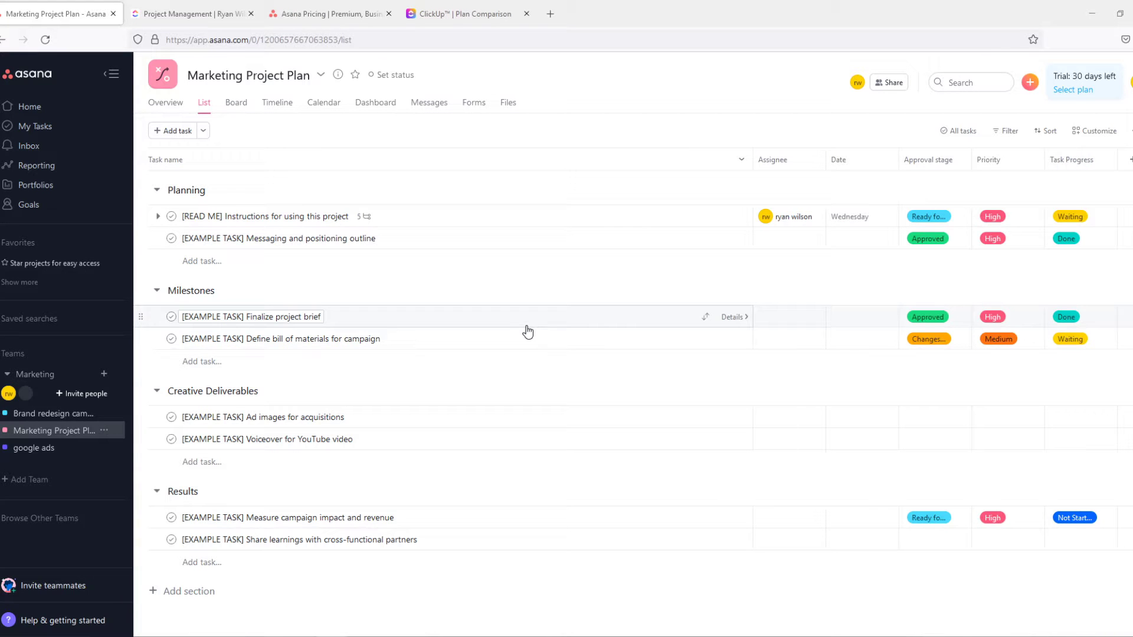
# Step: Compare the Asana Marketing Project Plan with the ClickUp Project Management list side by side
pyautogui.click(183, 13)
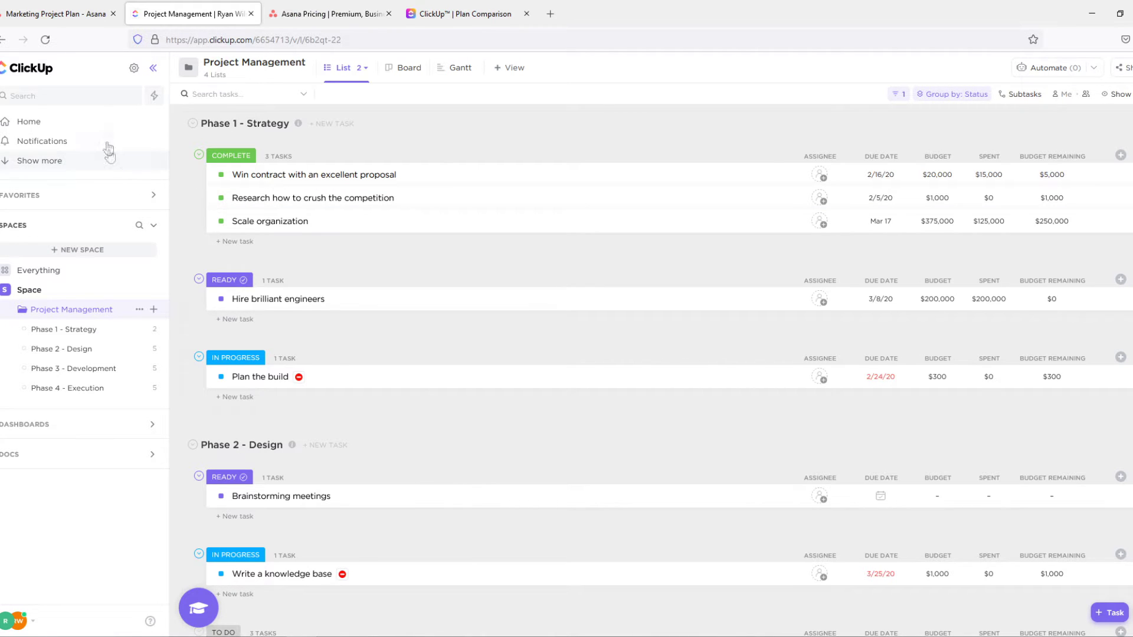
pyautogui.click(111, 20)
pyautogui.click(152, 7)
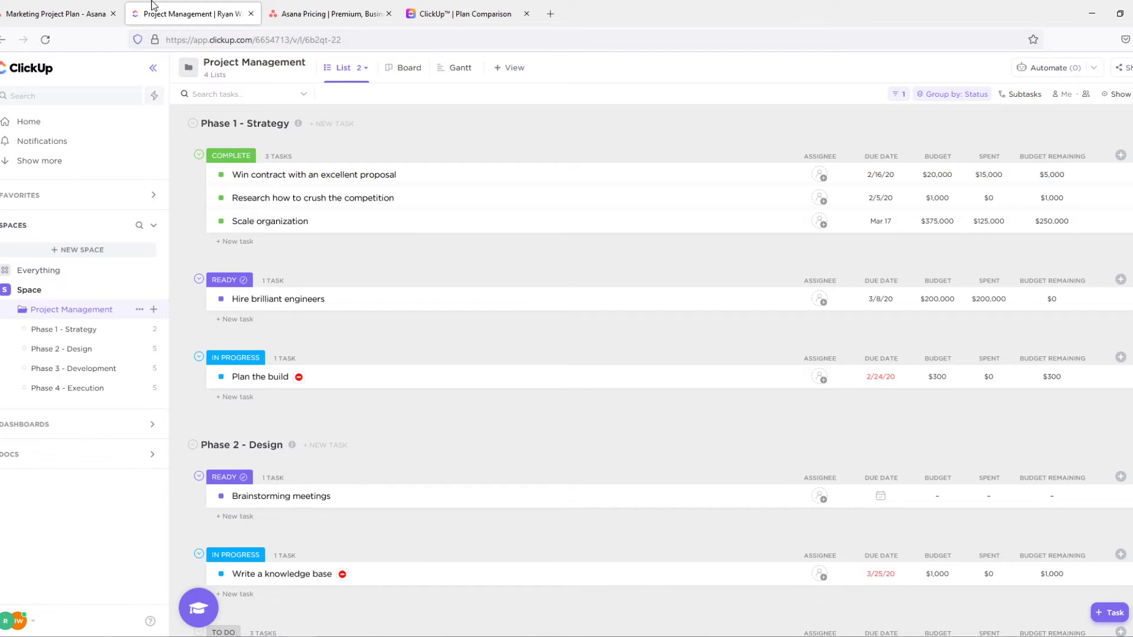
pyautogui.click(95, 13)
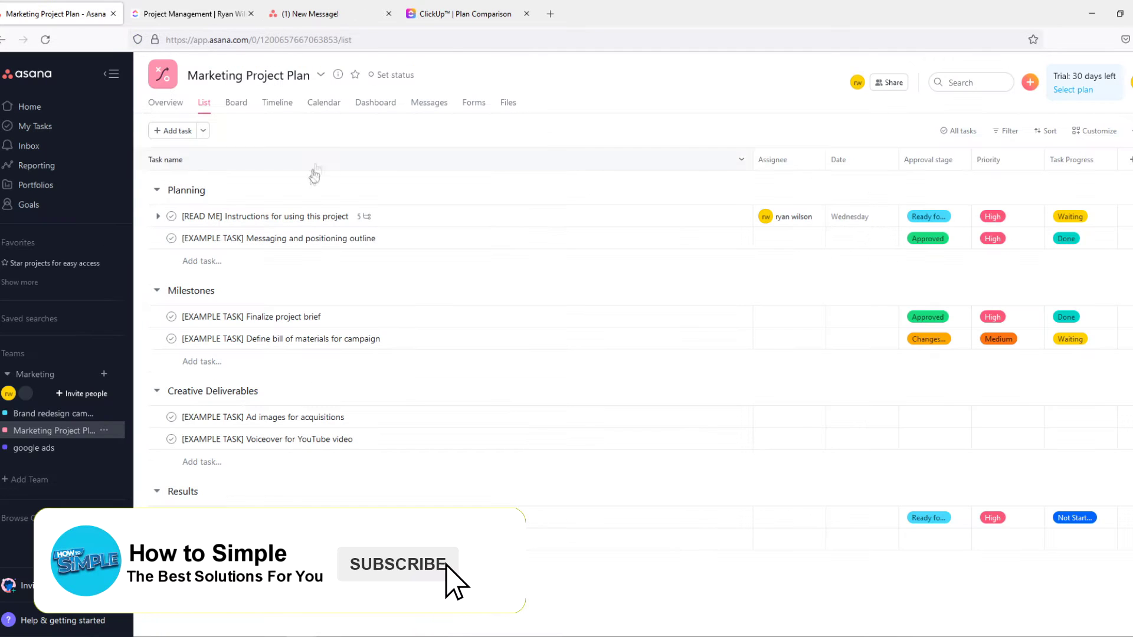
pyautogui.hotkey('ctrl', 'Tab')
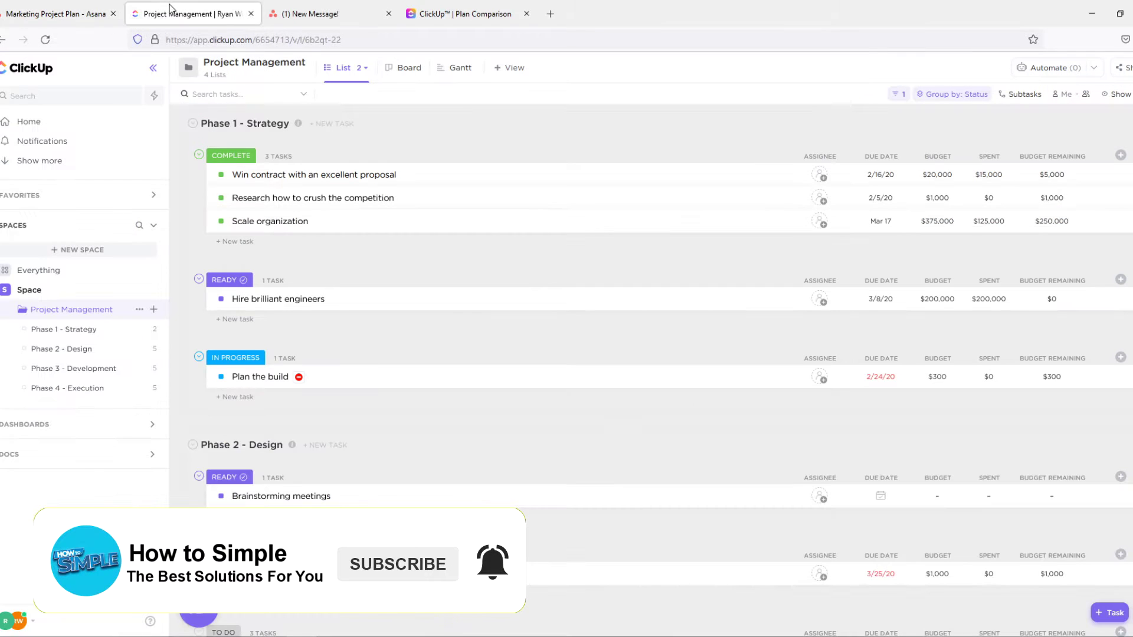
pyautogui.click(70, 8)
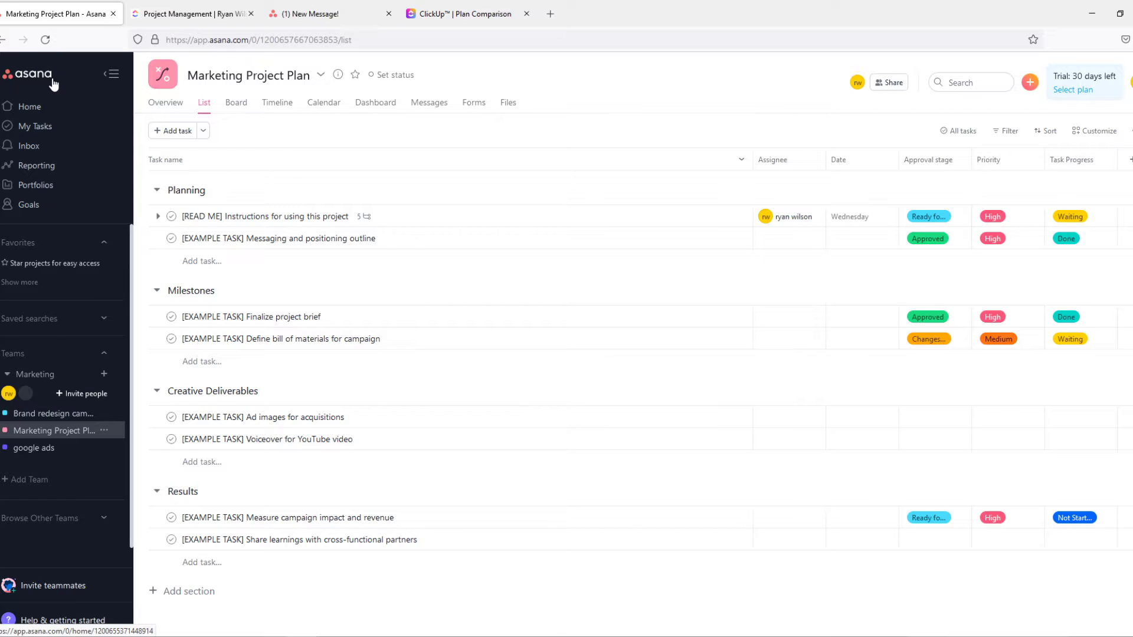
pyautogui.click(141, 4)
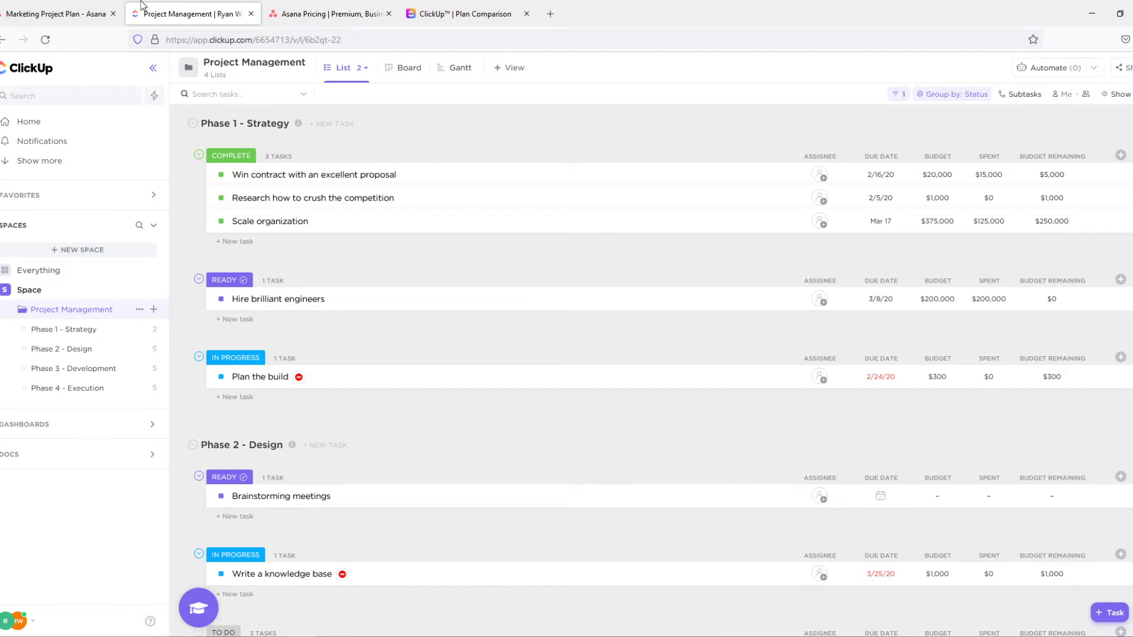
# Step: Compare the two project lists again, finishing on the ClickUp Project Management list
pyautogui.click(56, 13)
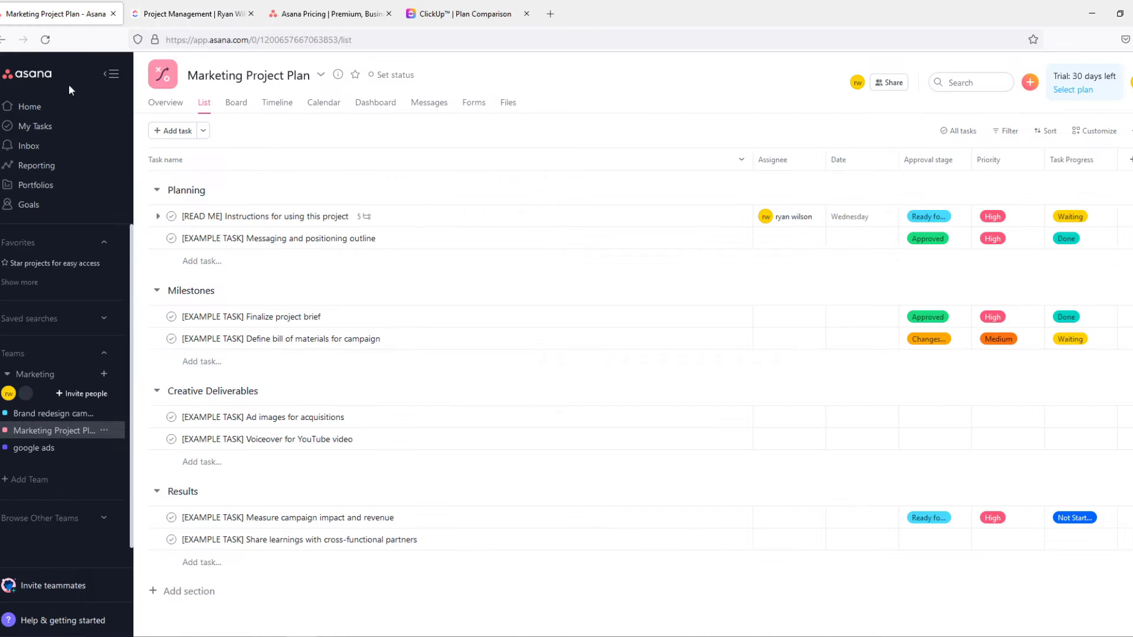
pyautogui.click(183, 13)
pyautogui.click(75, 13)
pyautogui.click(177, 13)
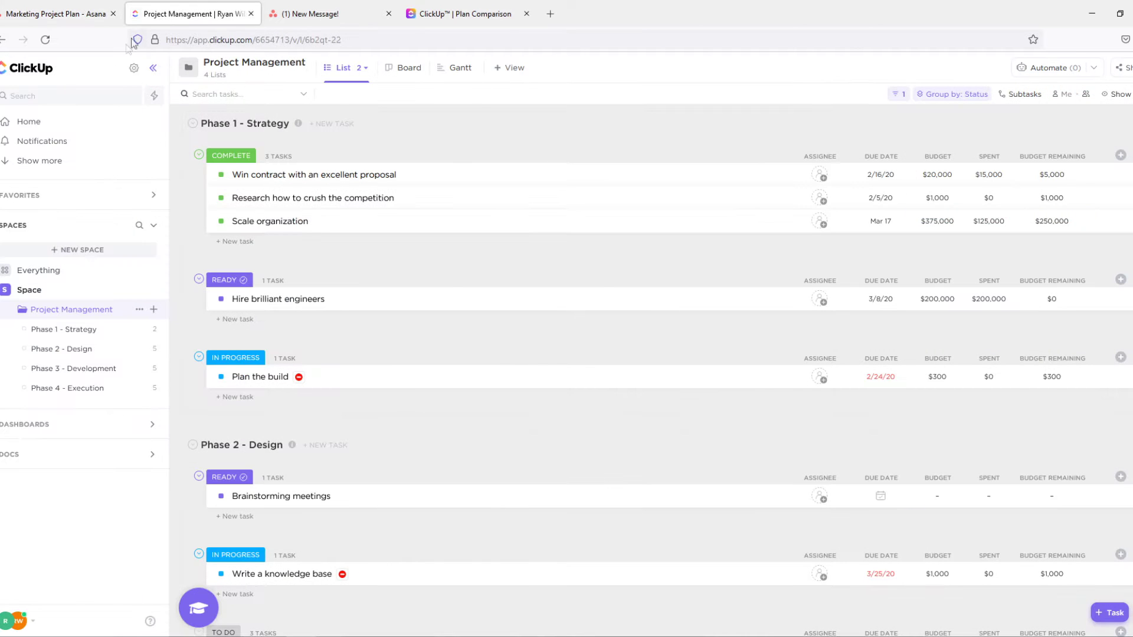
pyautogui.click(76, 17)
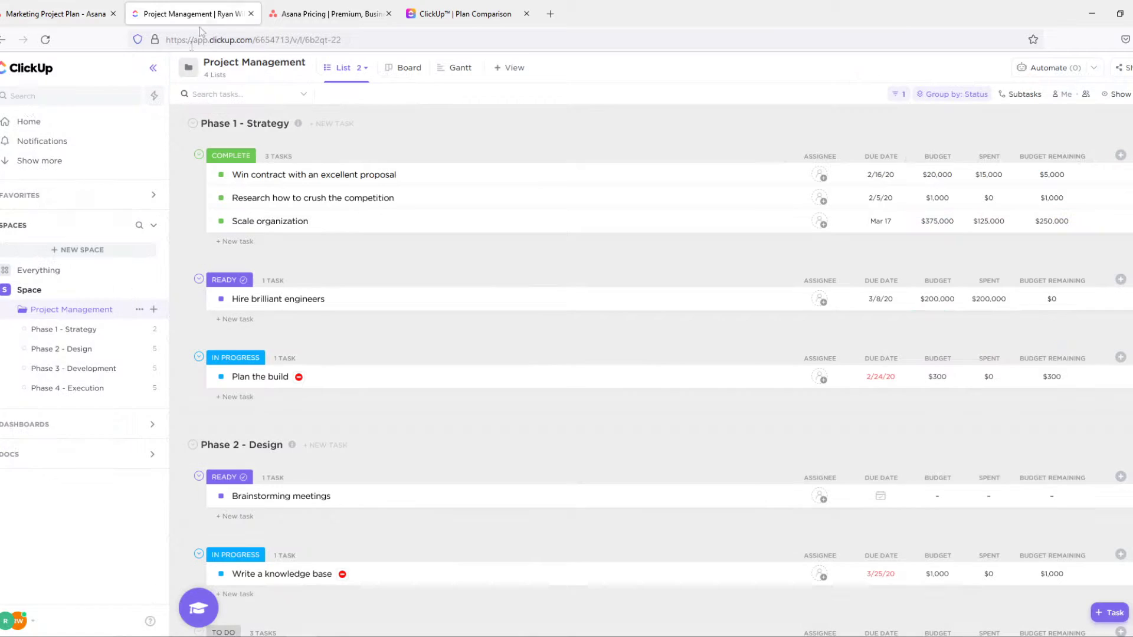
pyautogui.click(177, 14)
pyautogui.click(67, 15)
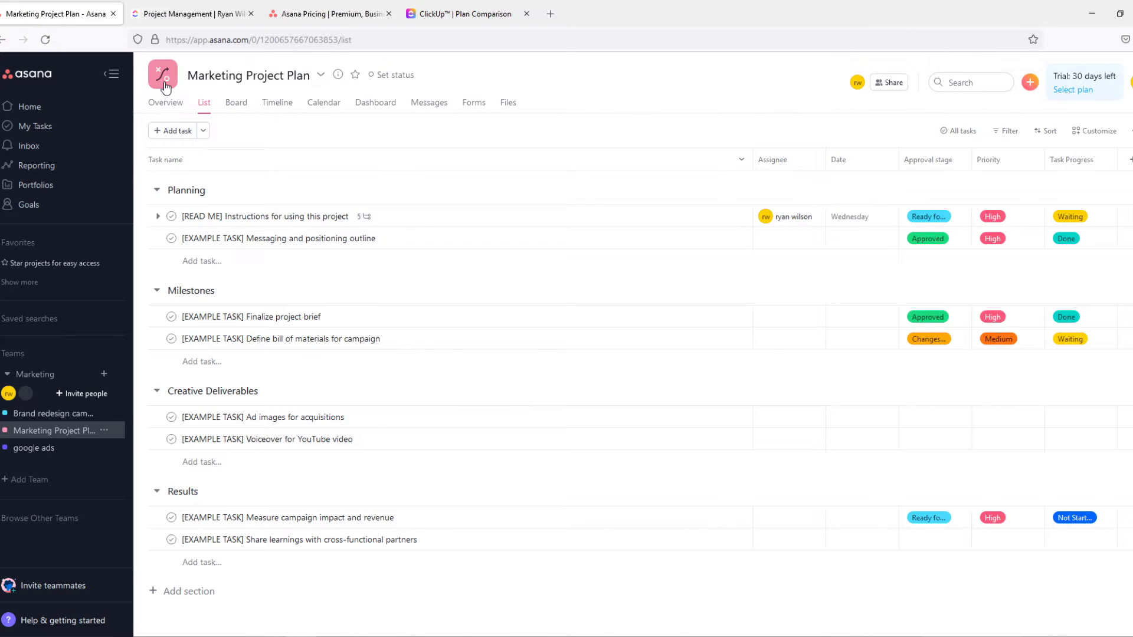
pyautogui.click(166, 9)
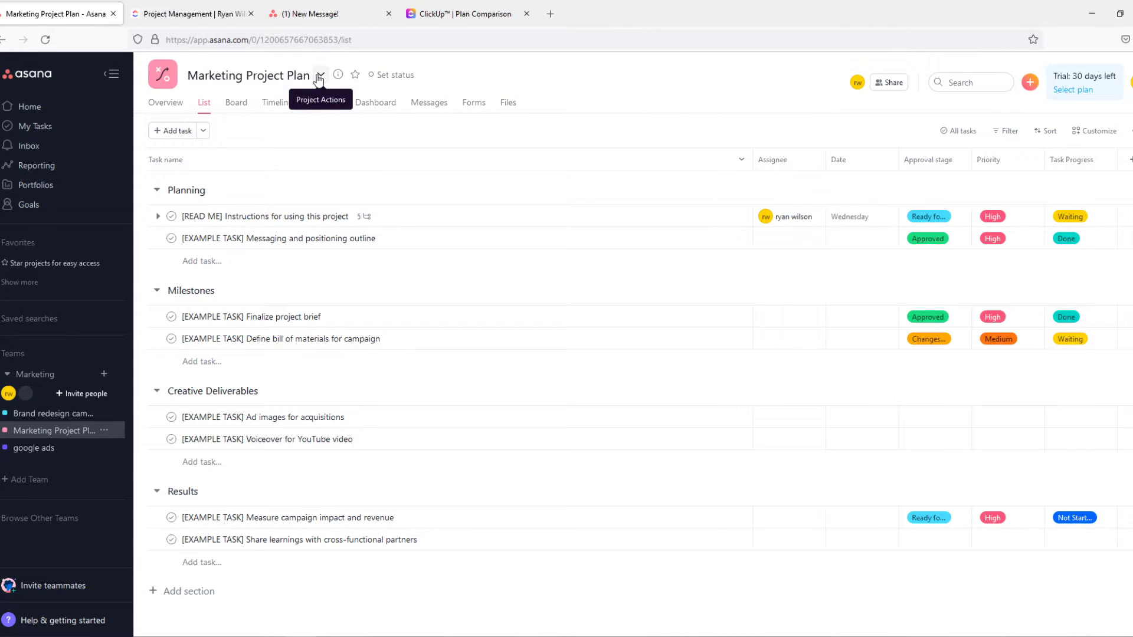
# Step: Check who the Marketing Project Plan is shared with, then close the Share dialog
pyautogui.click(887, 85)
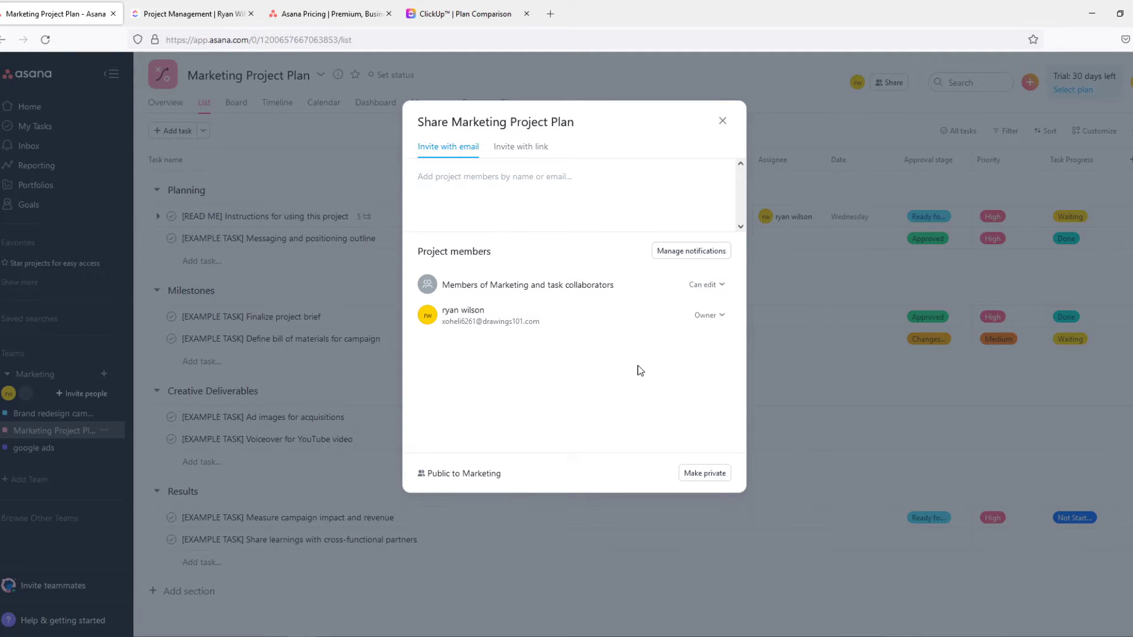
pyautogui.click(722, 121)
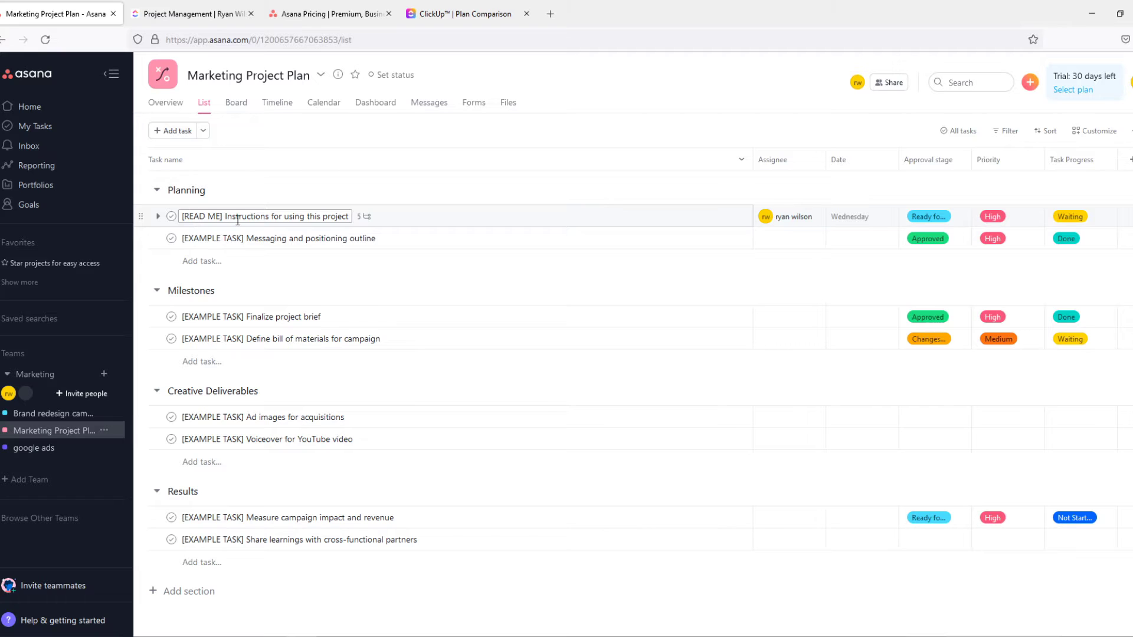
# Step: Inspect the [READ ME] task's details, assignee, due date and approval stage, leaving them unchanged
pyautogui.moveTo(227, 219); pyautogui.dragTo(404, 224)
pyautogui.click(405, 225)
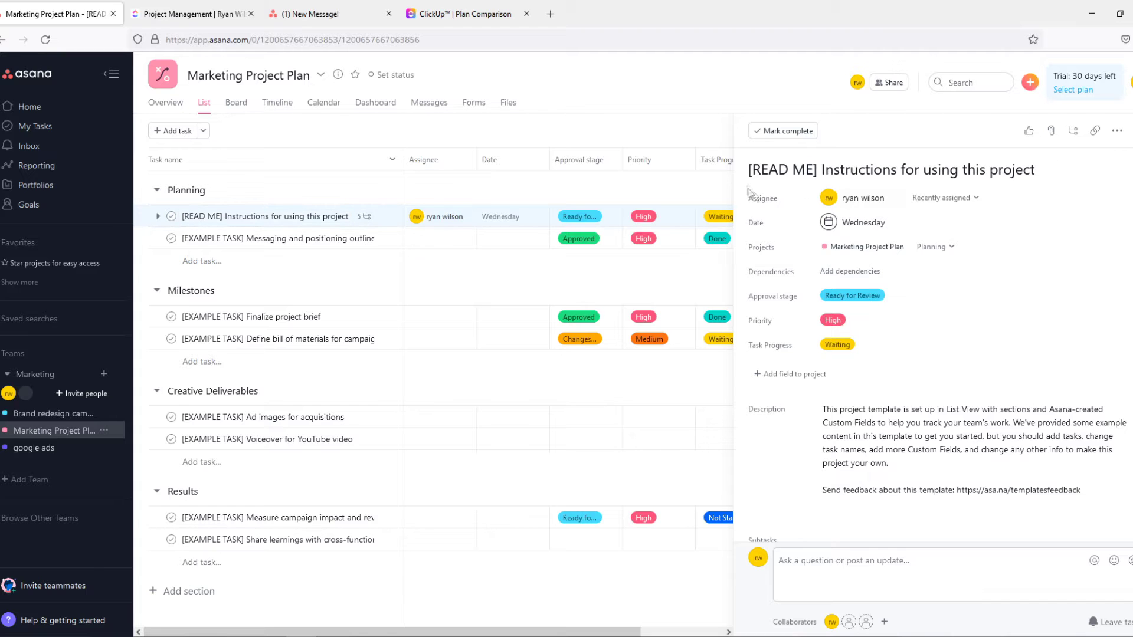
pyautogui.press('Escape')
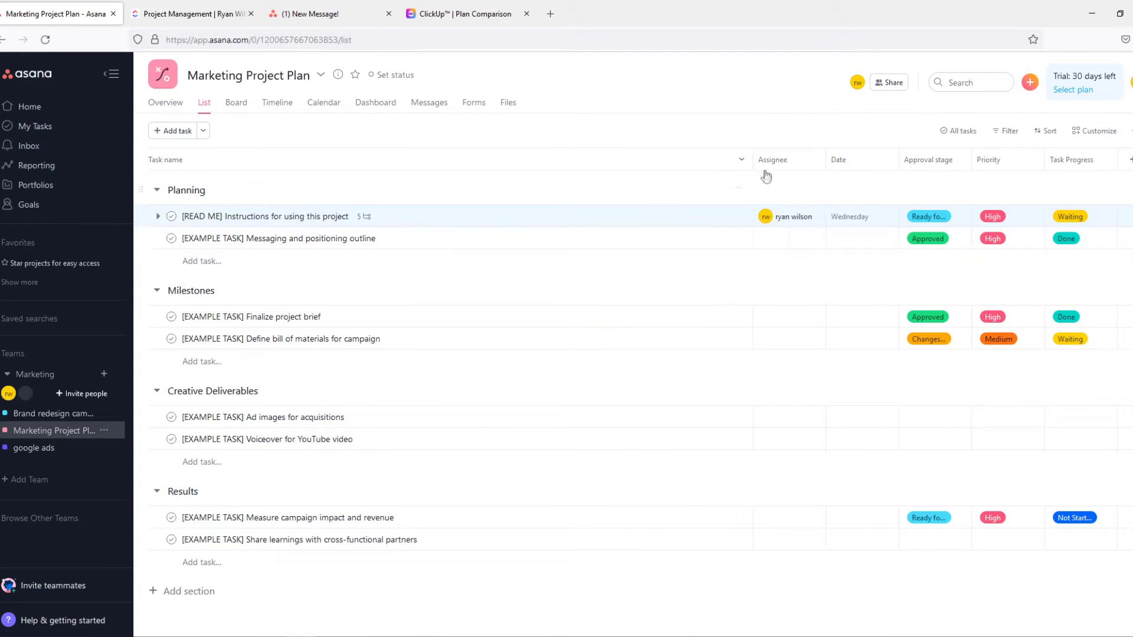
pyautogui.click(767, 217)
pyautogui.click(778, 252)
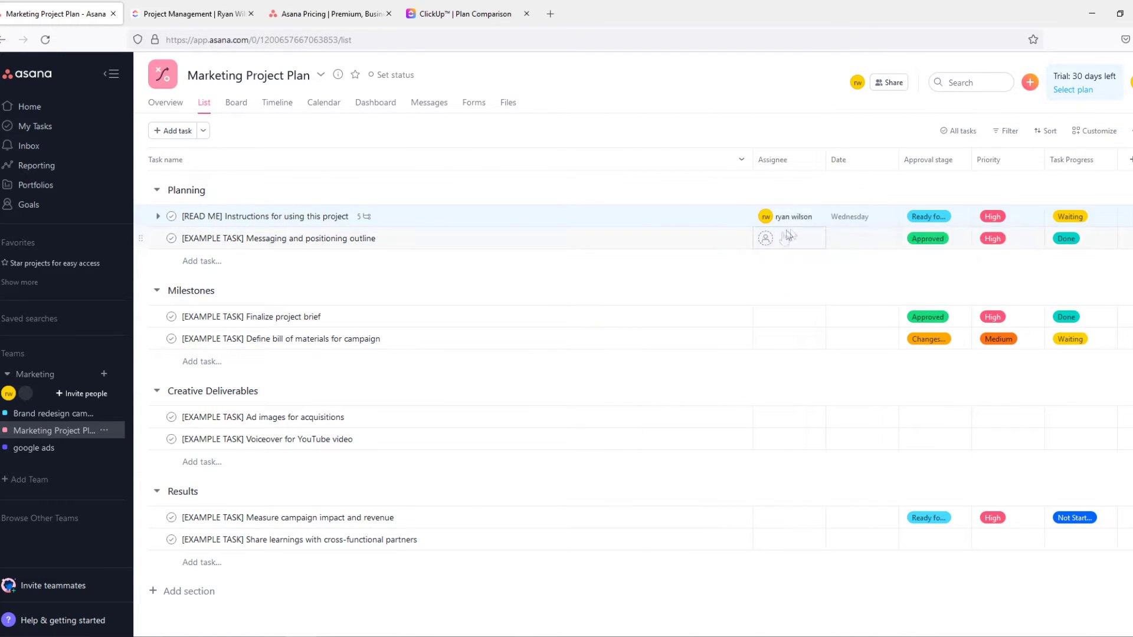
pyautogui.click(845, 217)
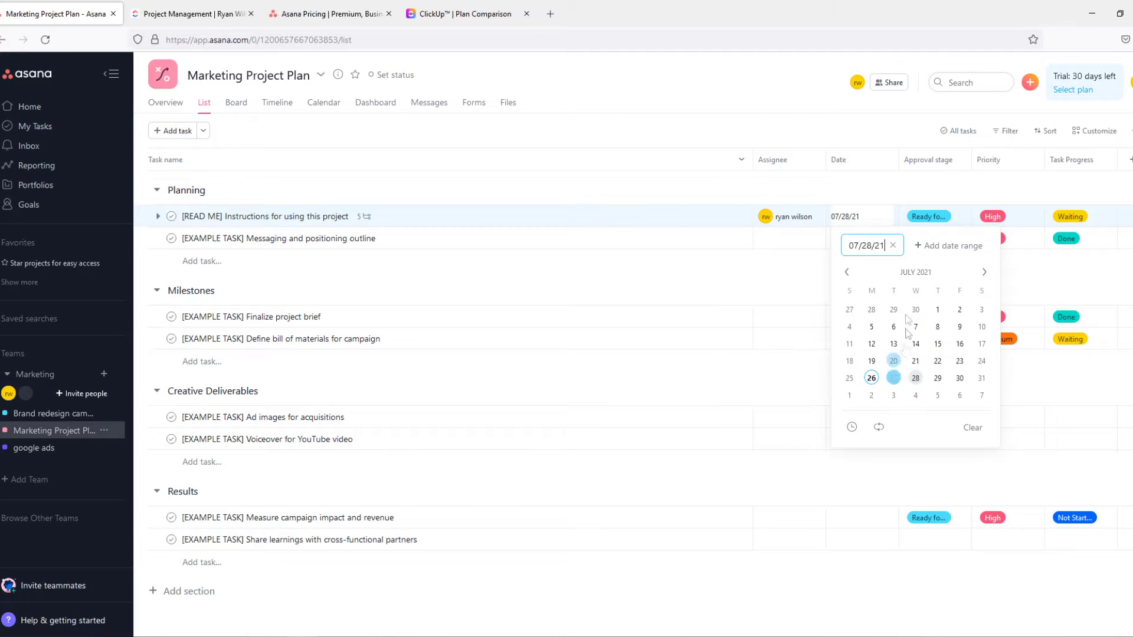
pyautogui.click(935, 174)
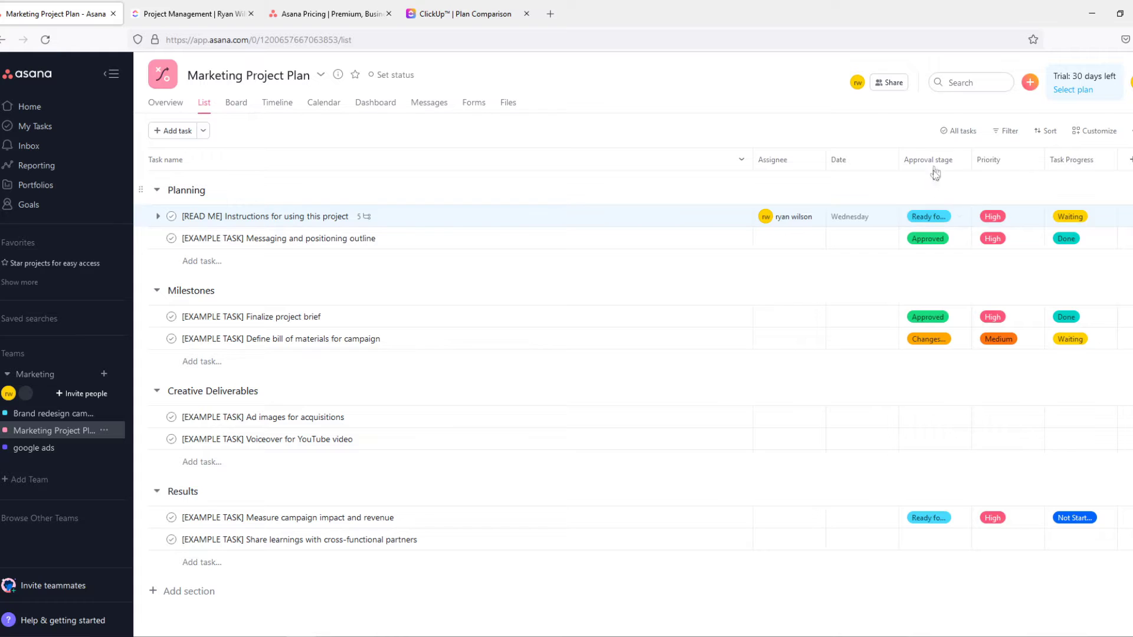
pyautogui.click(932, 217)
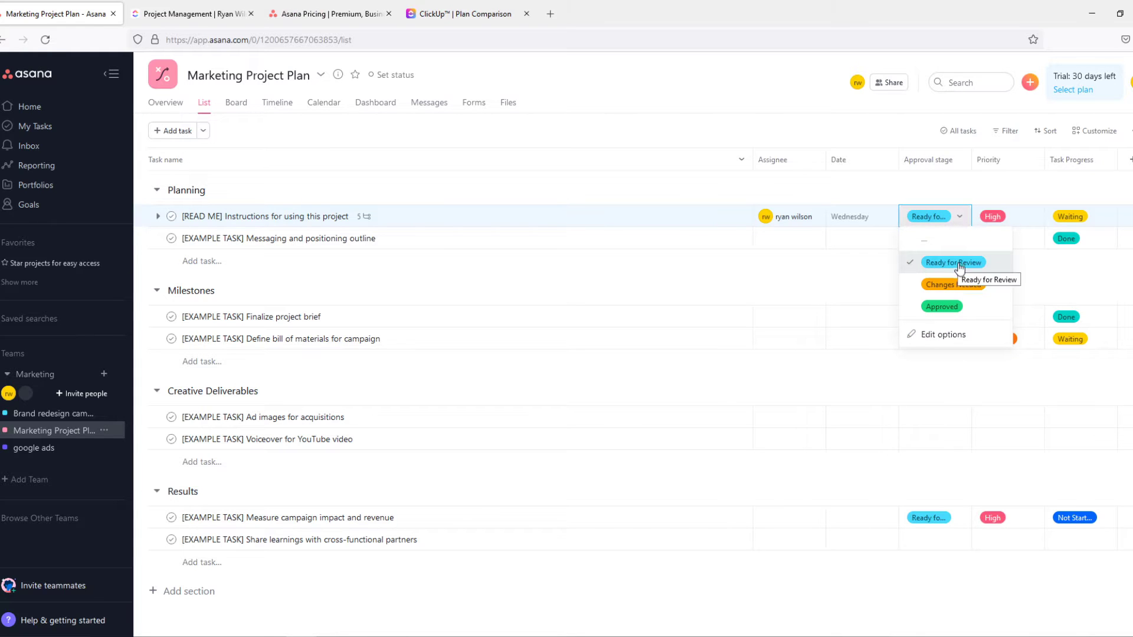
pyautogui.click(958, 265)
# Step: Set the task to Low priority and In Progress, mark it complete, then return to ClickUp
pyautogui.click(989, 218)
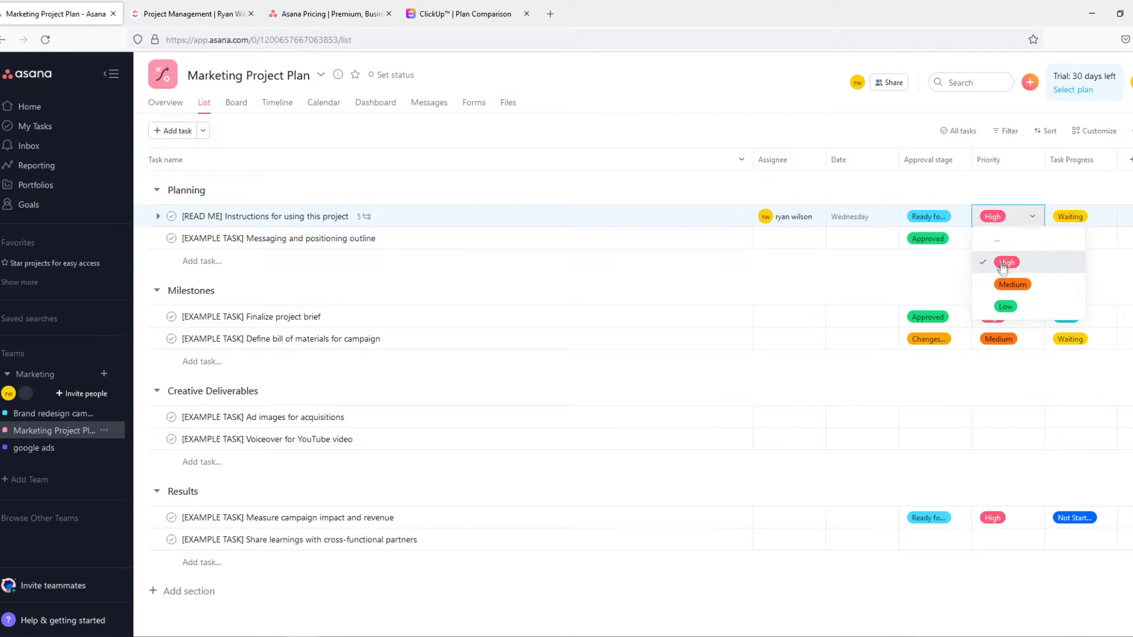
pyautogui.click(1019, 306)
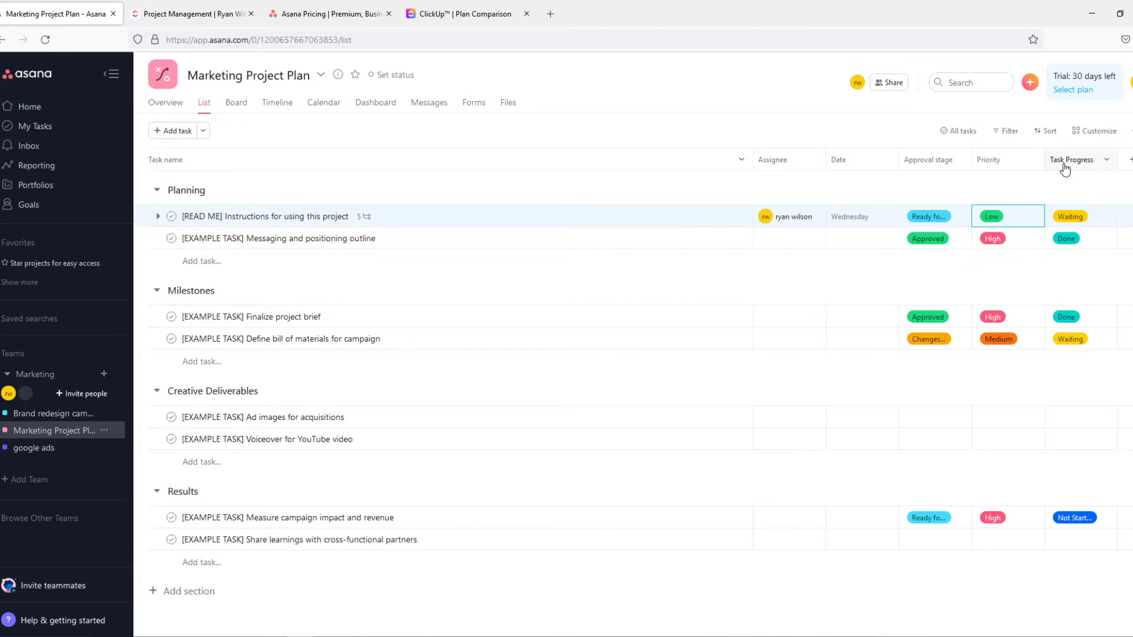
pyautogui.click(1073, 217)
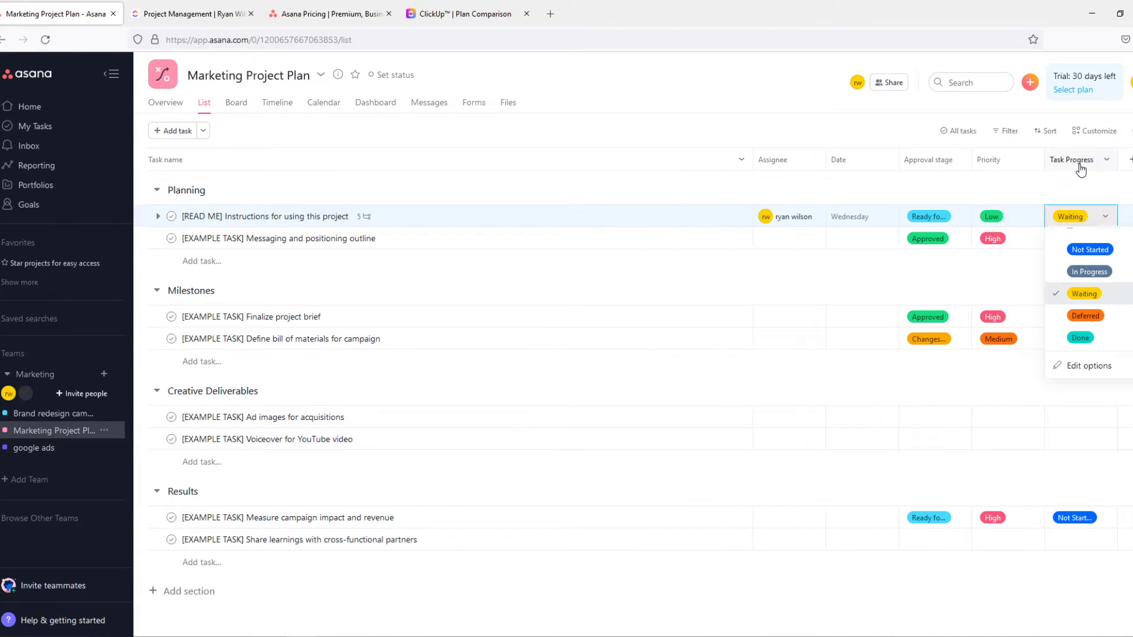
pyautogui.click(1089, 272)
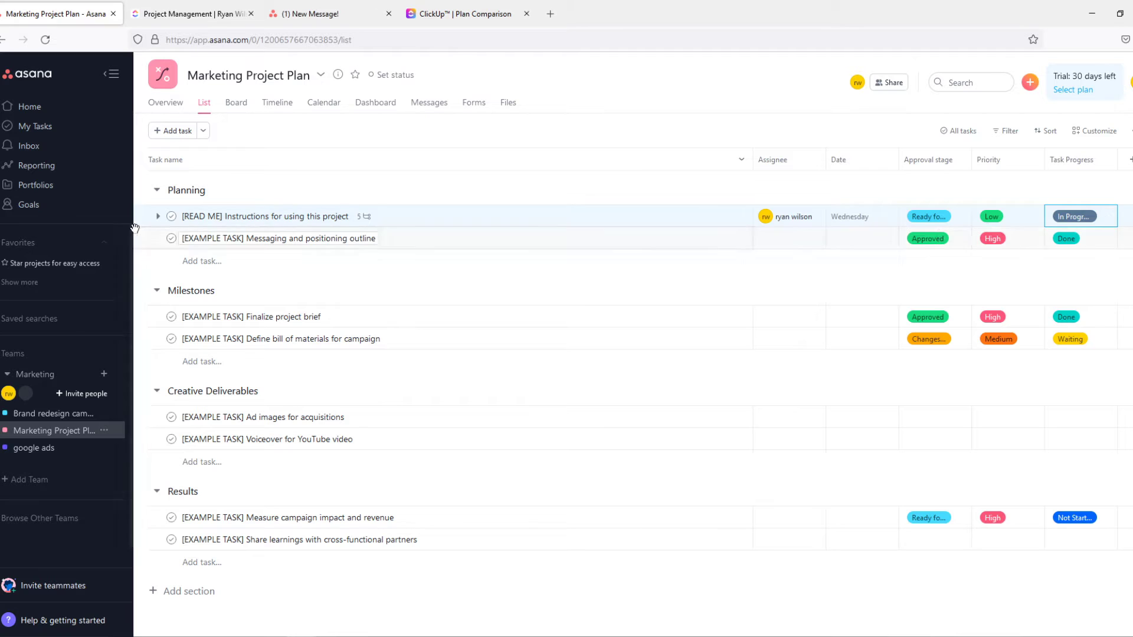
pyautogui.click(171, 217)
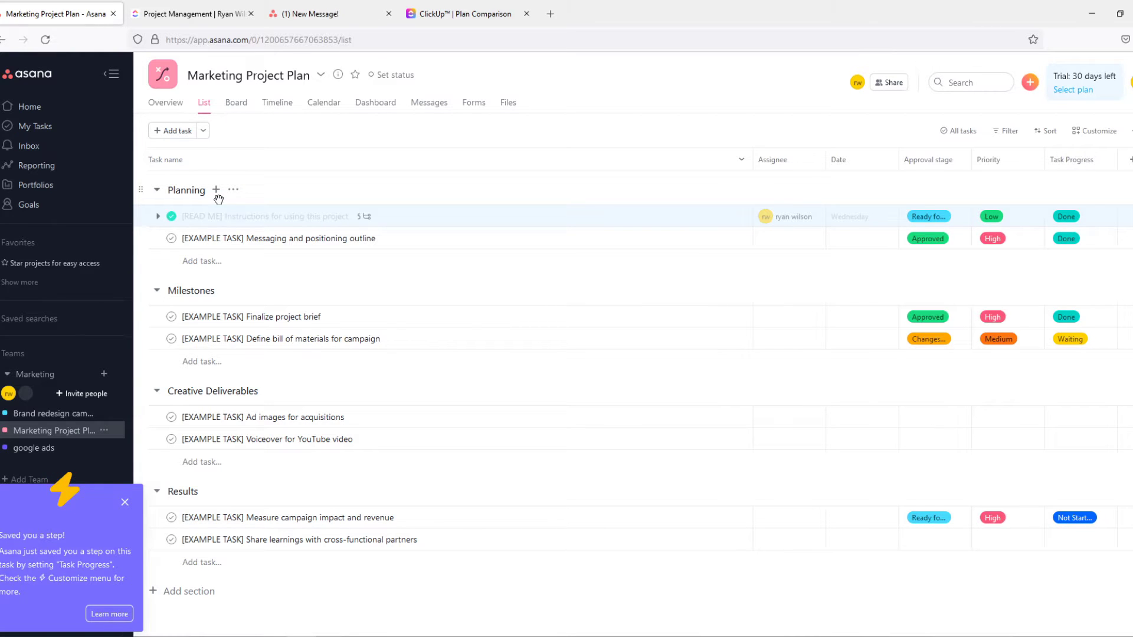
pyautogui.click(213, 11)
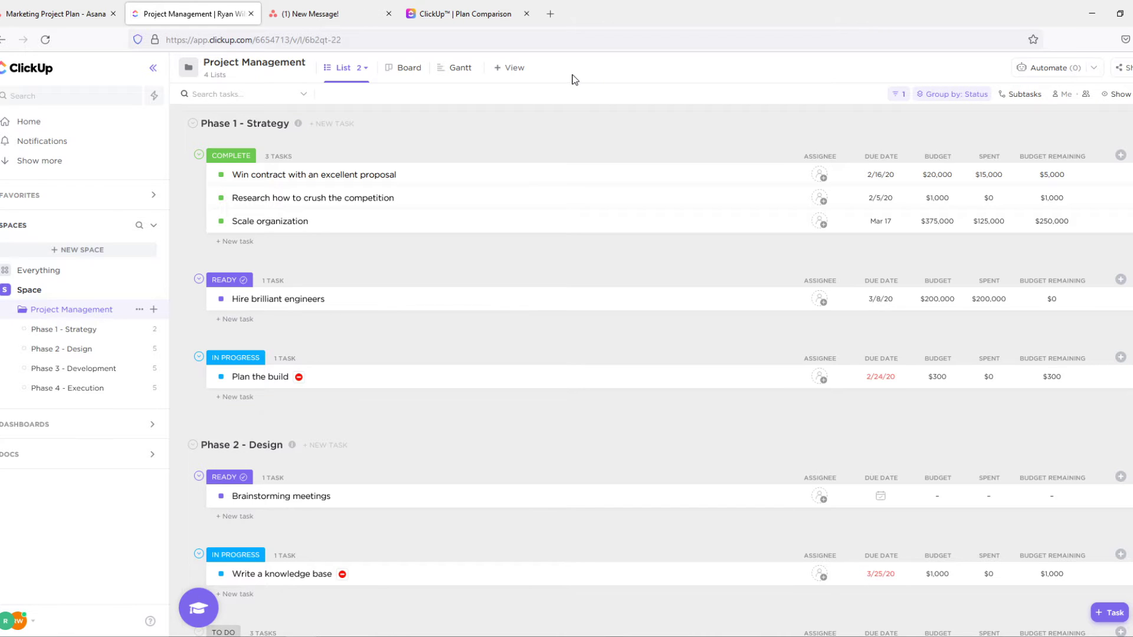
# Step: Assign 'Win contract with an excellent proposal' to Me, then switch to the Asana plan
pyautogui.scroll(-7, 274, 210)
pyautogui.scroll(7, 273, 210)
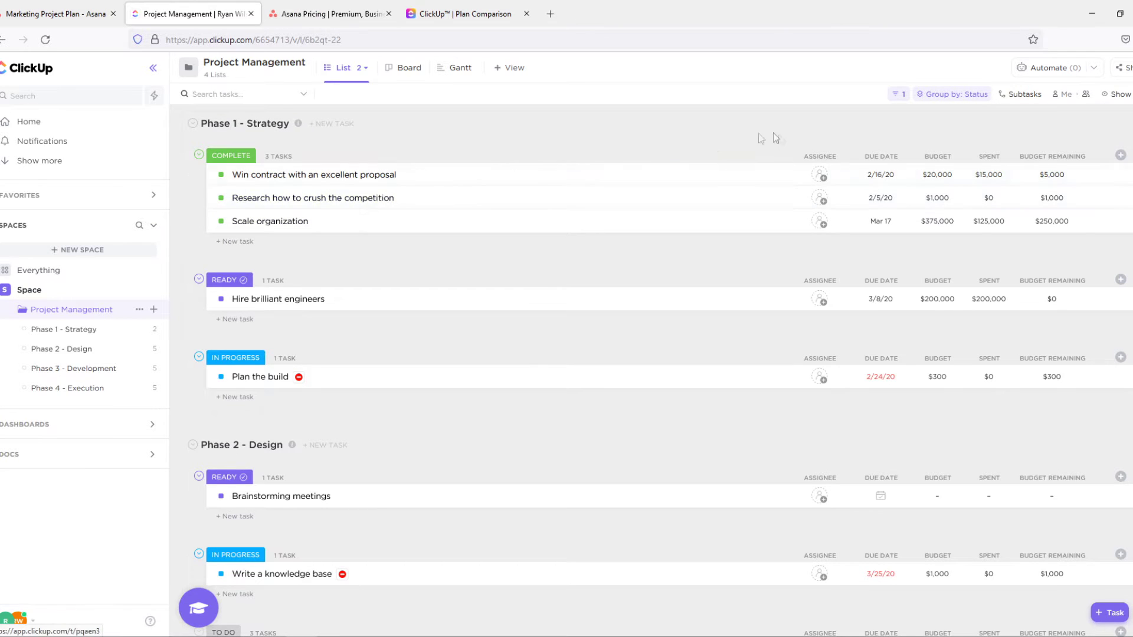
pyautogui.click(820, 180)
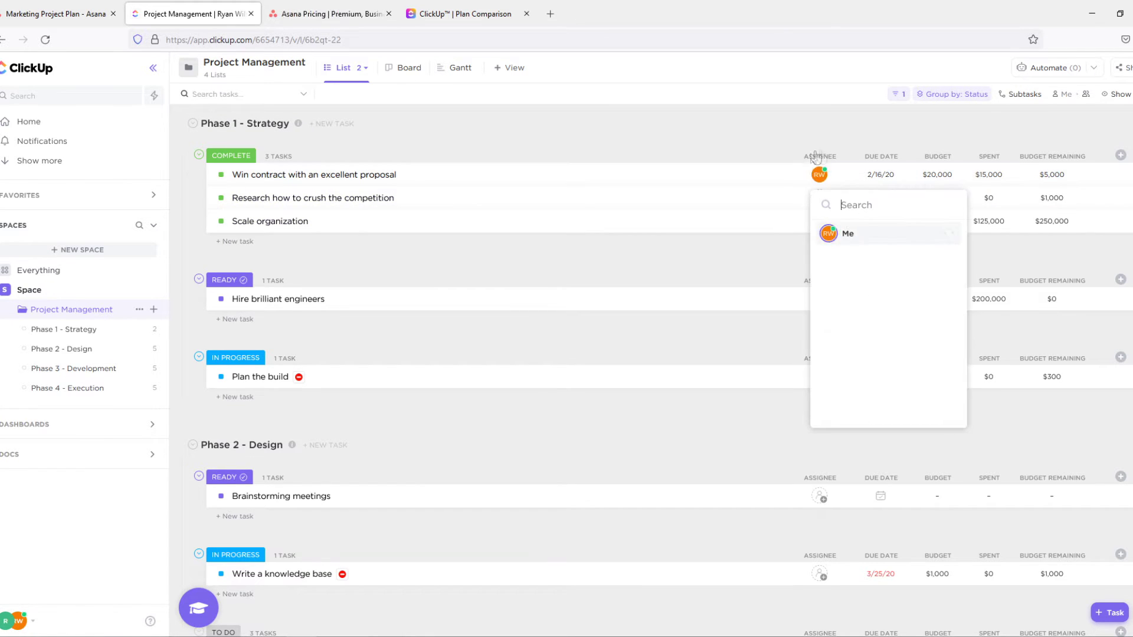
pyautogui.click(850, 234)
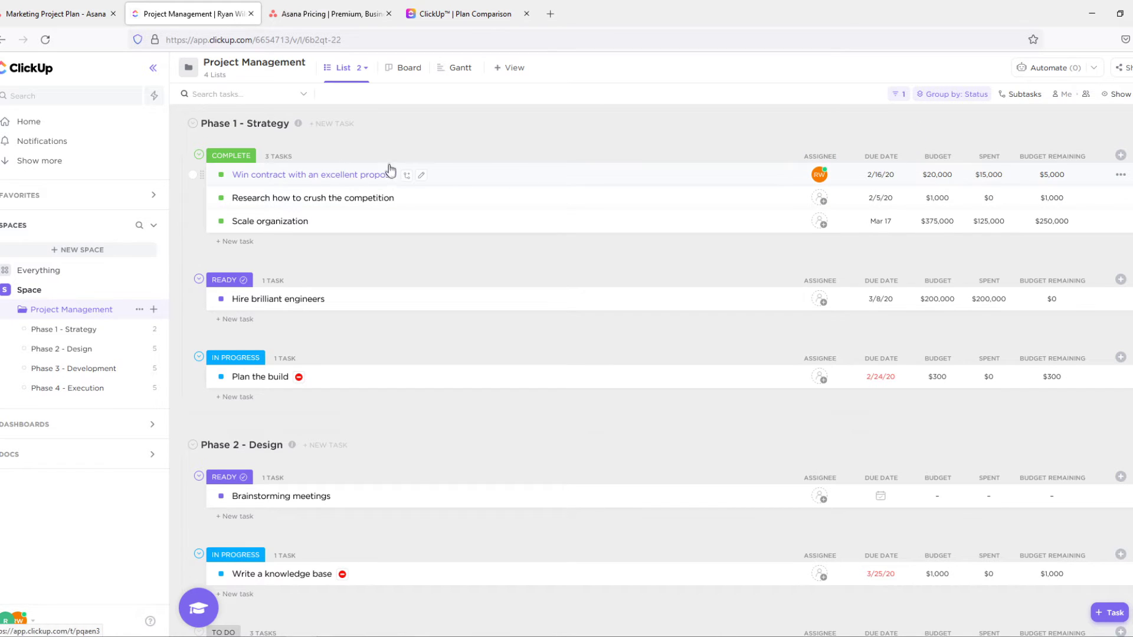
pyautogui.click(56, 14)
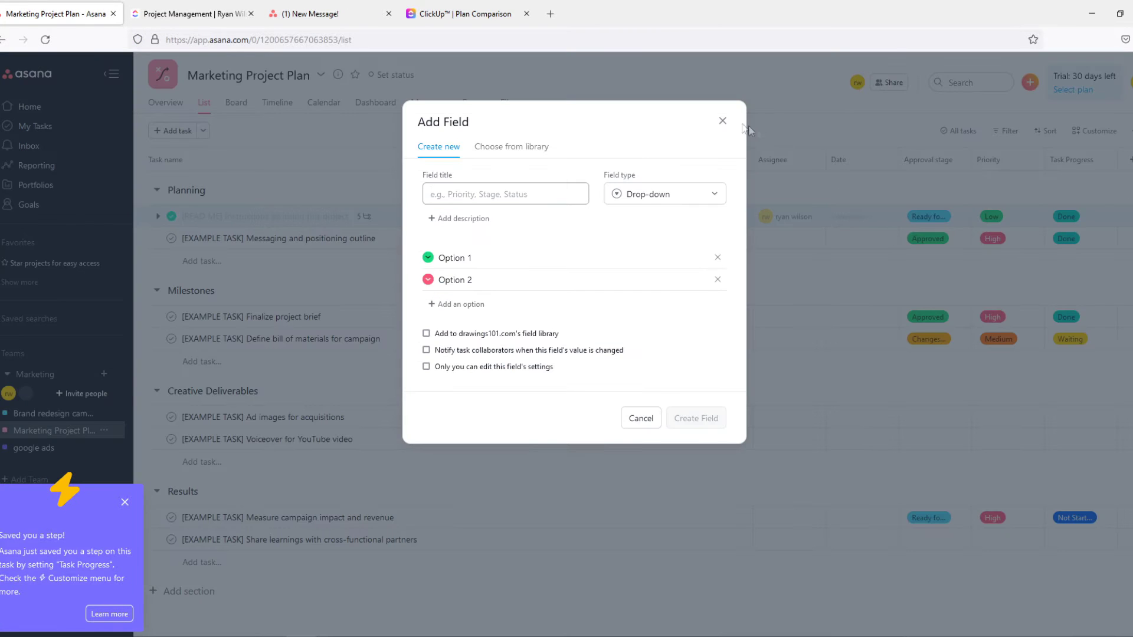
# Step: Cancel Asana's Add Field dialog and switch back to the ClickUp Project Management list
pyautogui.click(748, 125)
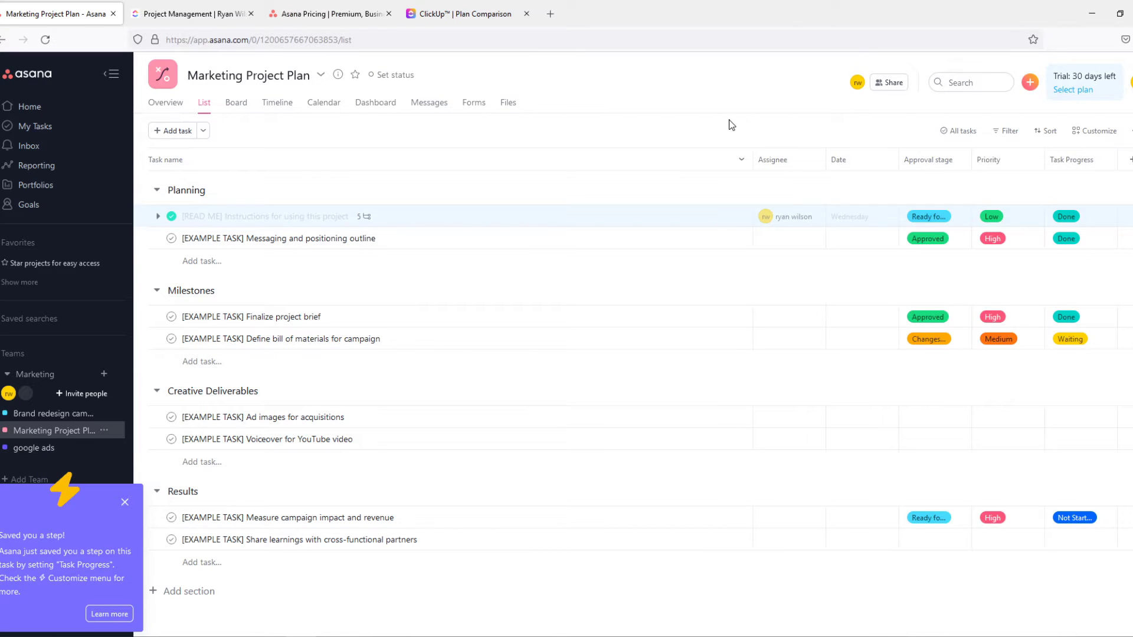
pyautogui.hotkey('ctrl', 'Tab')
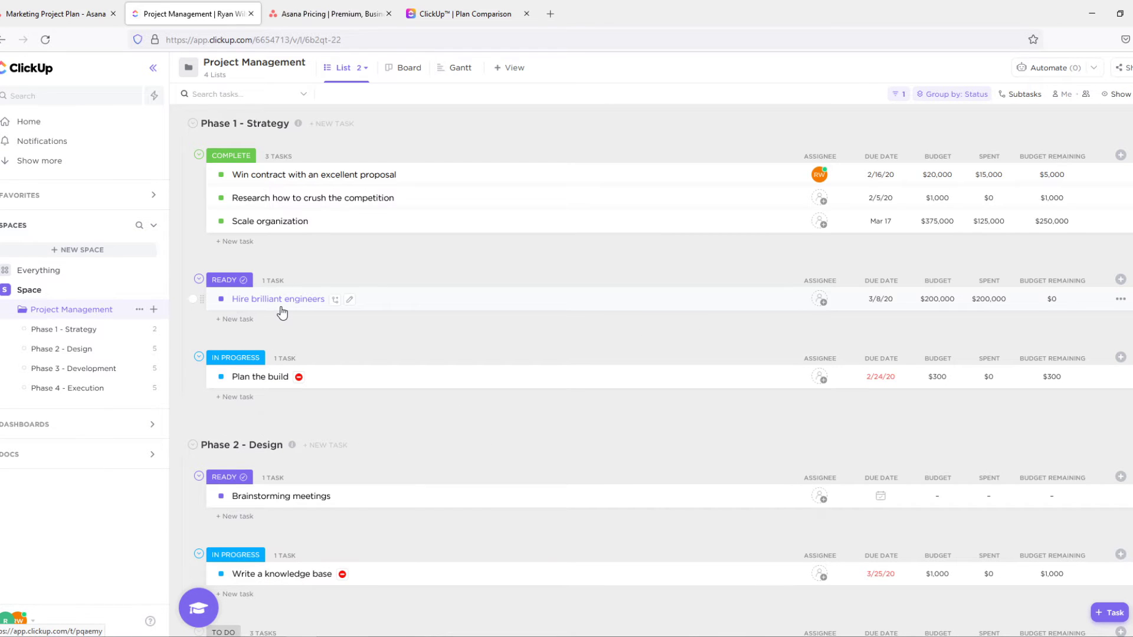
# Step: Browse the Phase 1, 2 and 3 lists, settle on Phase 1 - Strategy, then go to Asana
pyautogui.scroll(-10, 272, 457)
pyautogui.scroll(10, 271, 458)
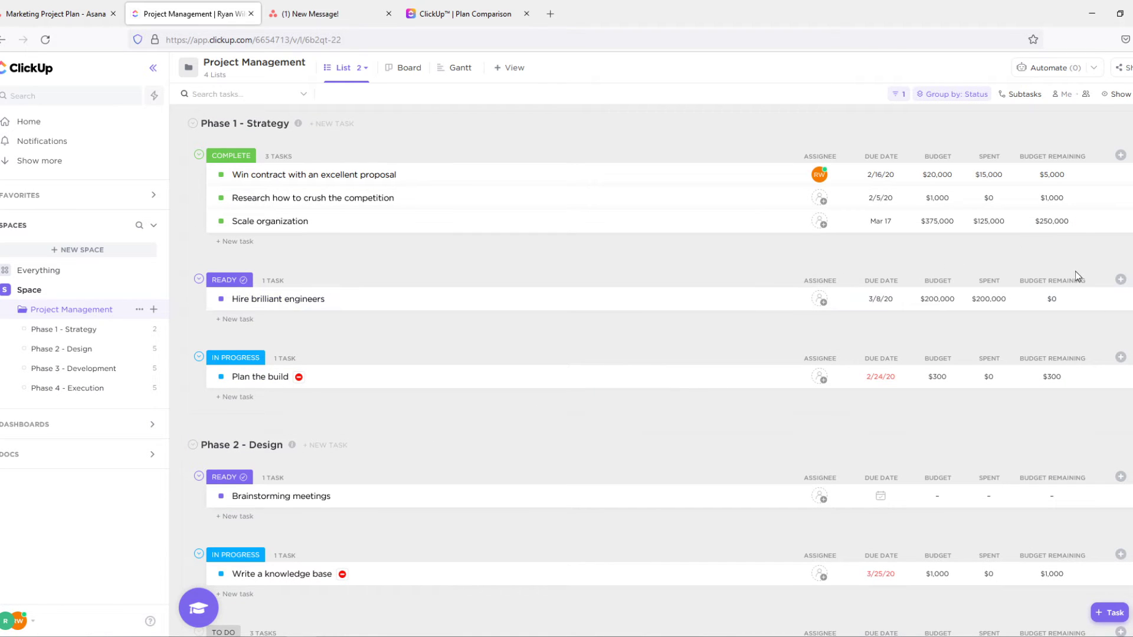
pyautogui.click(75, 328)
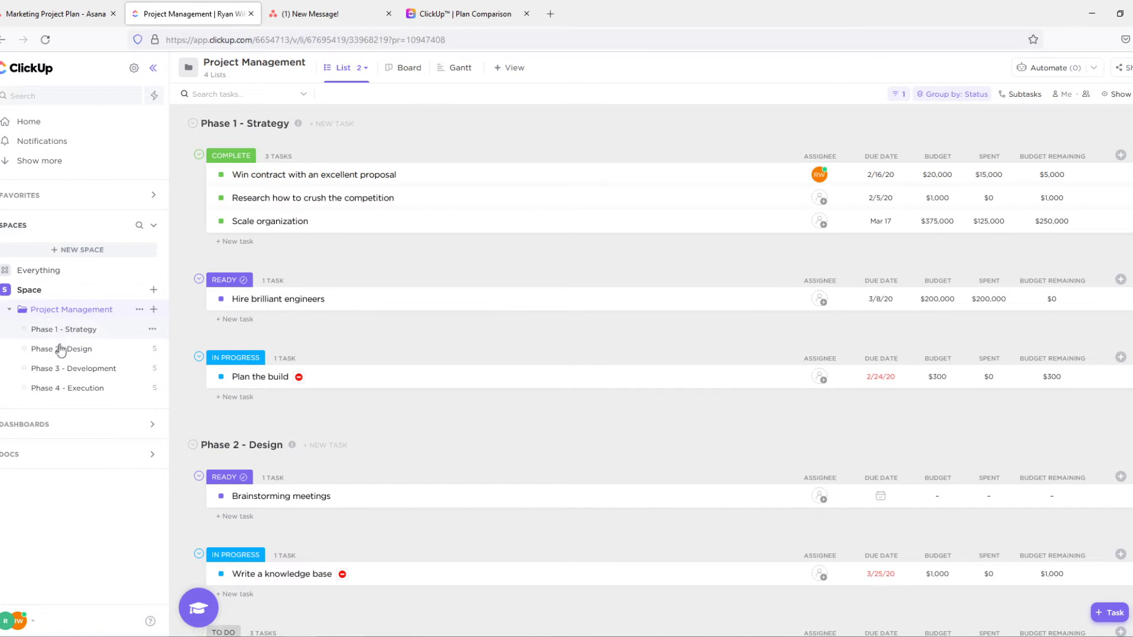
pyautogui.click(59, 348)
pyautogui.click(71, 369)
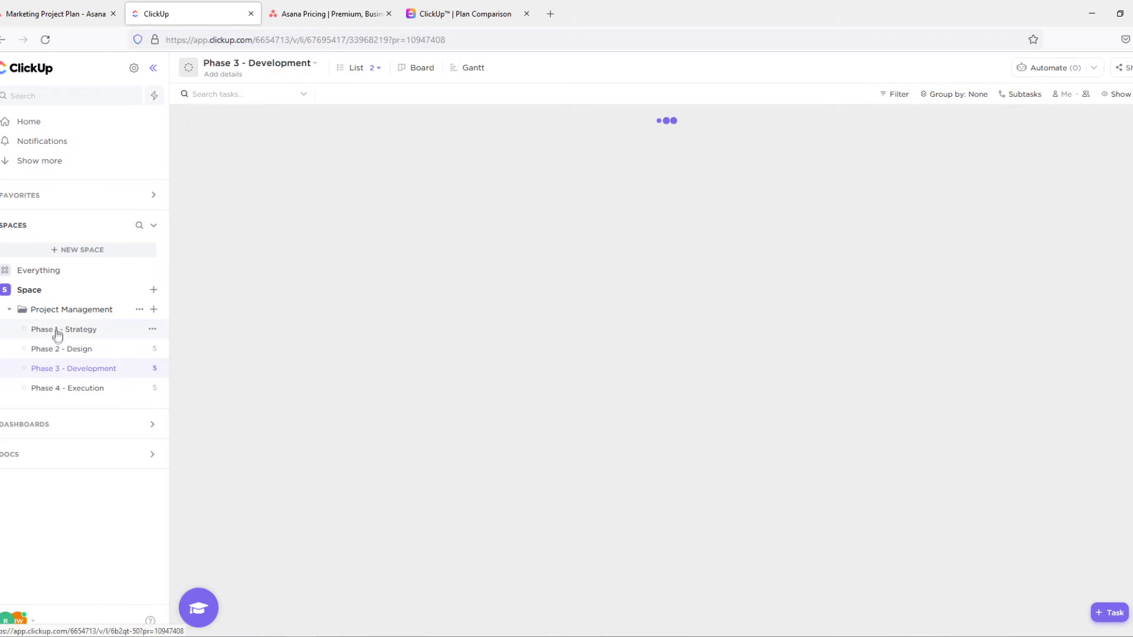
pyautogui.click(57, 331)
pyautogui.click(53, 313)
pyautogui.click(9, 310)
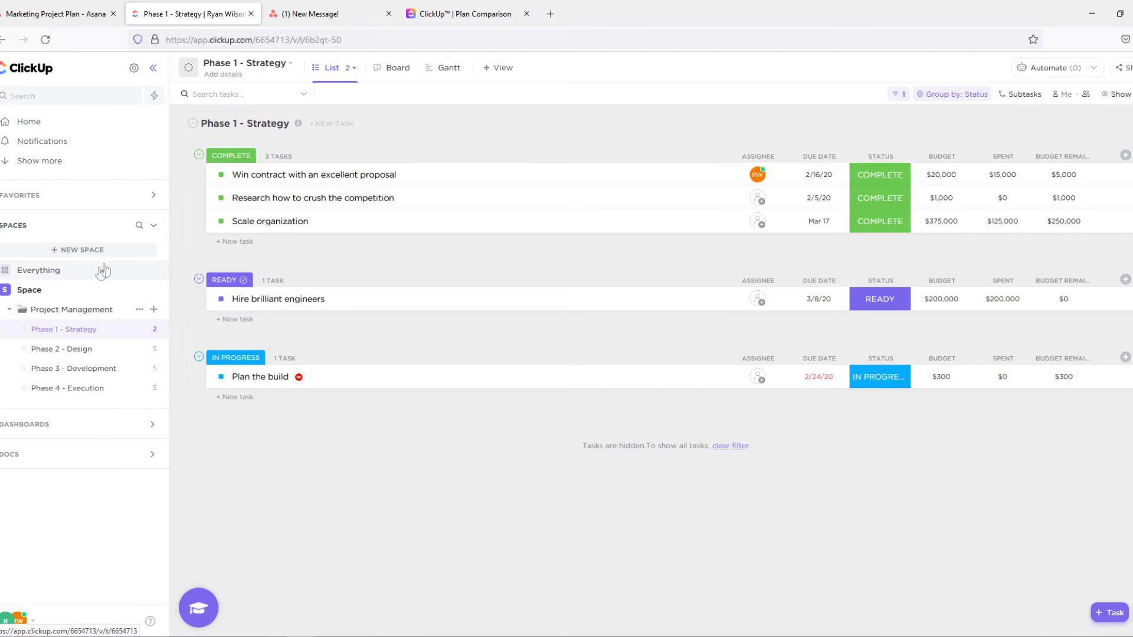
pyautogui.moveTo(280, 288)
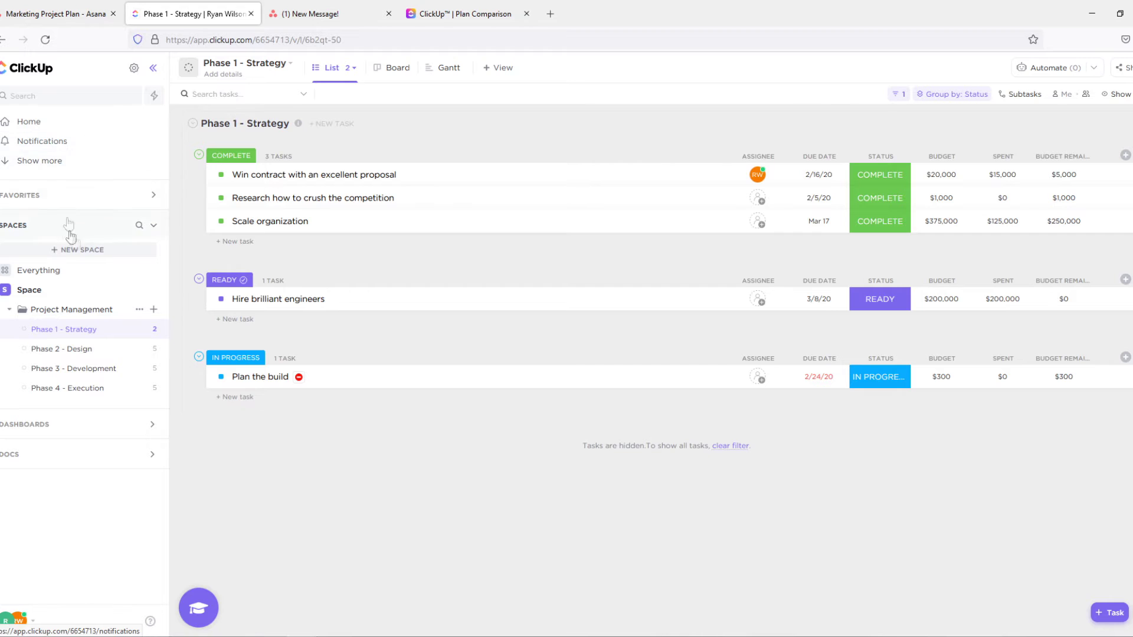
pyautogui.click(64, 13)
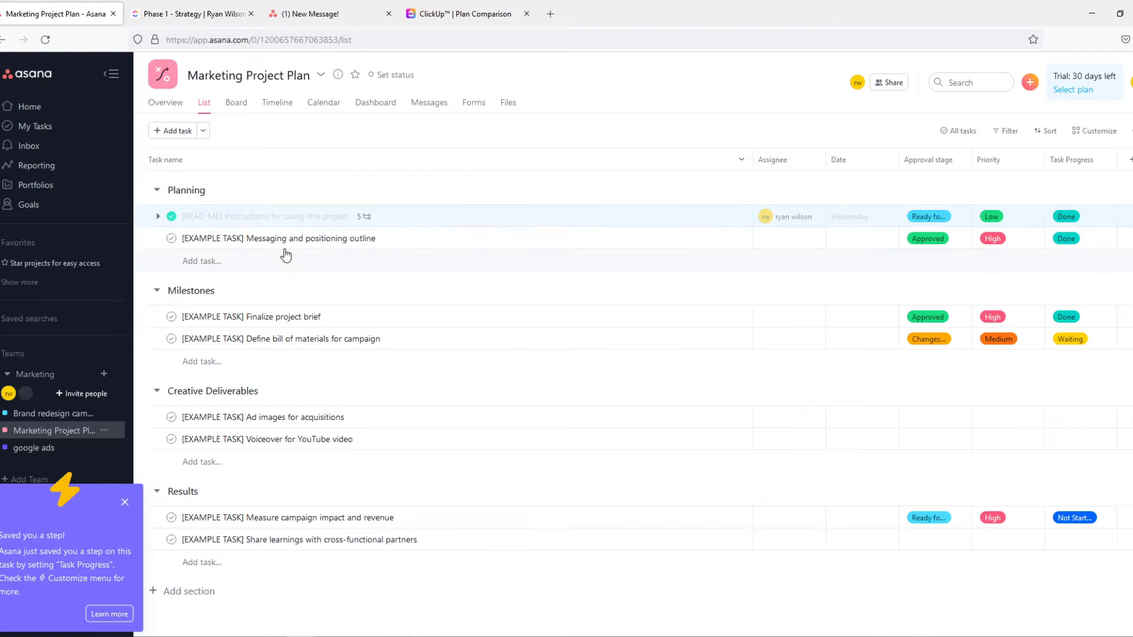
# Step: Flip between ClickUp's Phase 1 - Strategy list and the Asana plan, ending on ClickUp
pyautogui.click(172, 15)
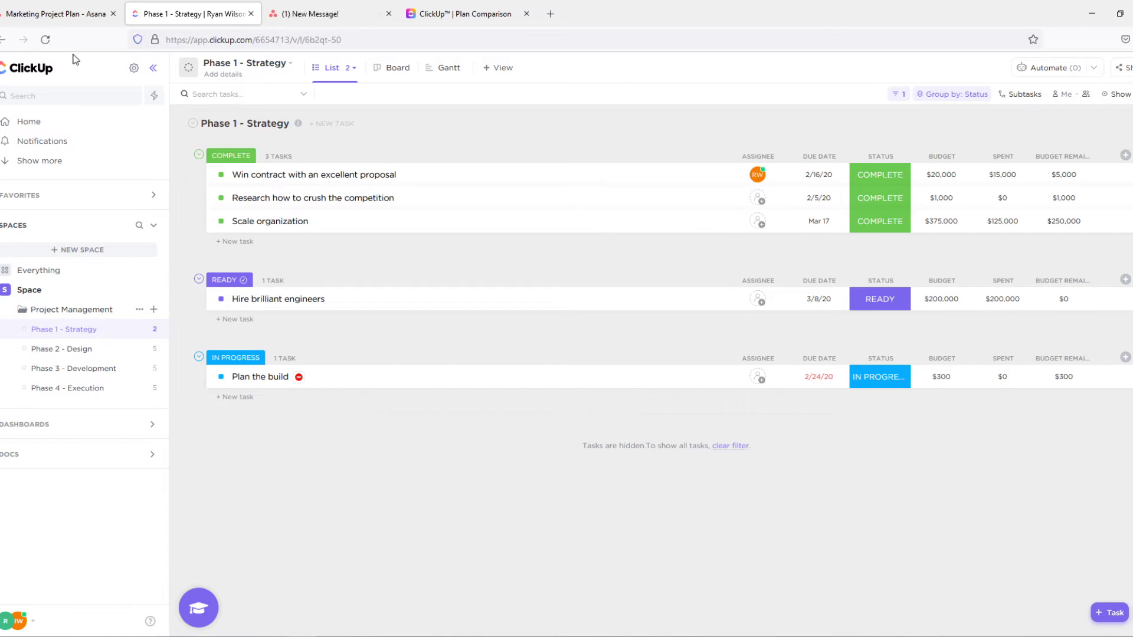
pyautogui.click(97, 7)
pyautogui.click(189, 14)
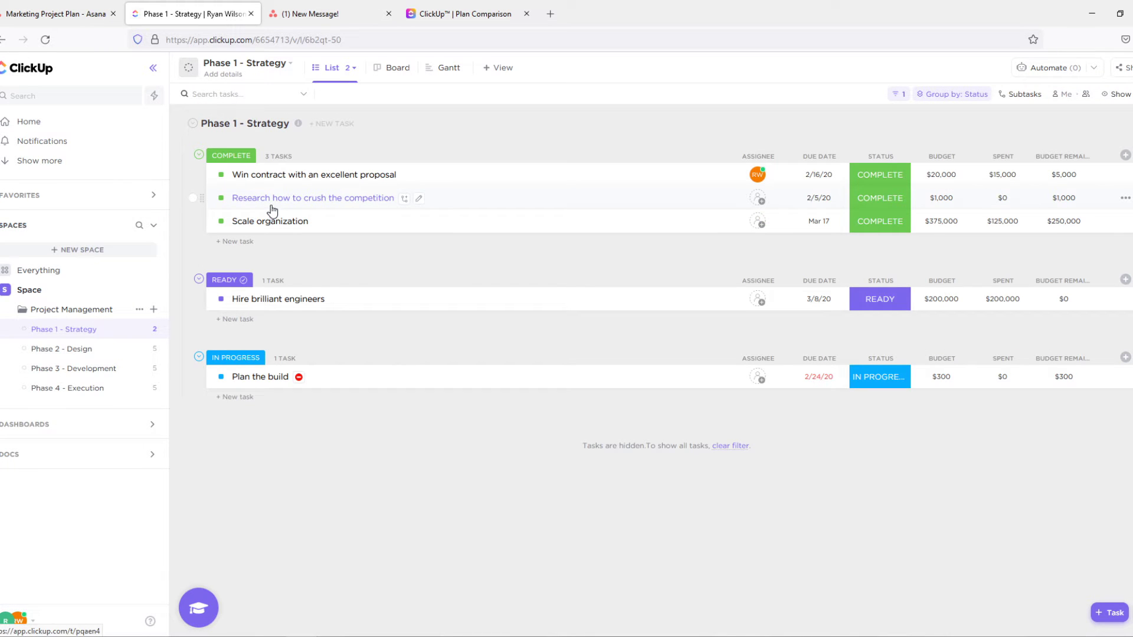
# Step: Review Asana's Basic plan: US$0 price, file storage limit and up to 15 teammates
pyautogui.click(304, 15)
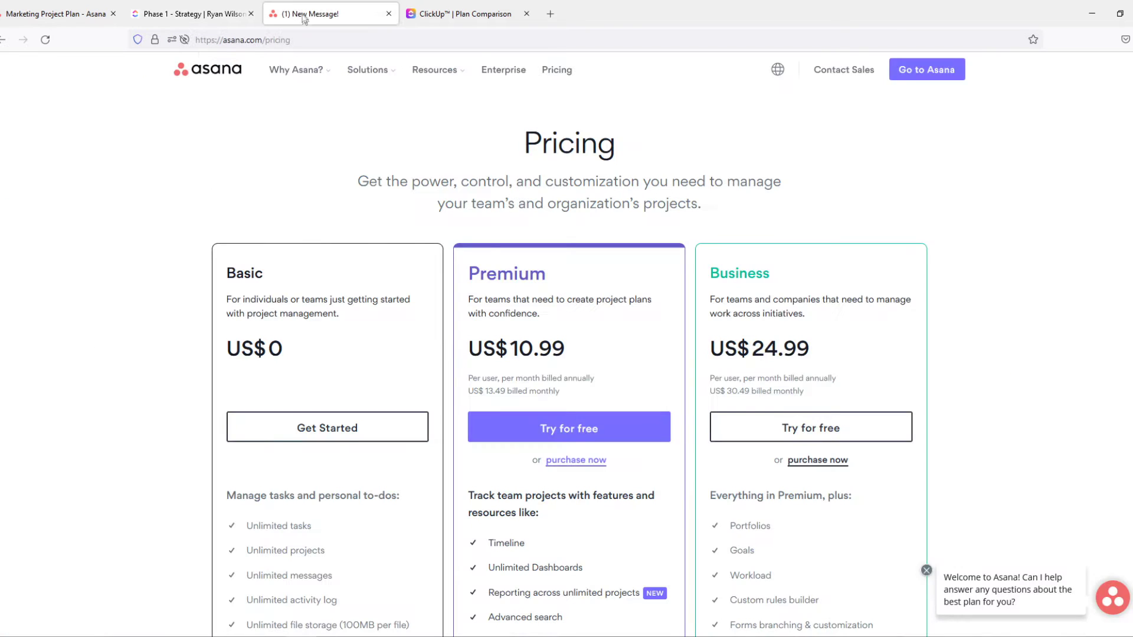
pyautogui.moveTo(228, 272); pyautogui.dragTo(342, 320)
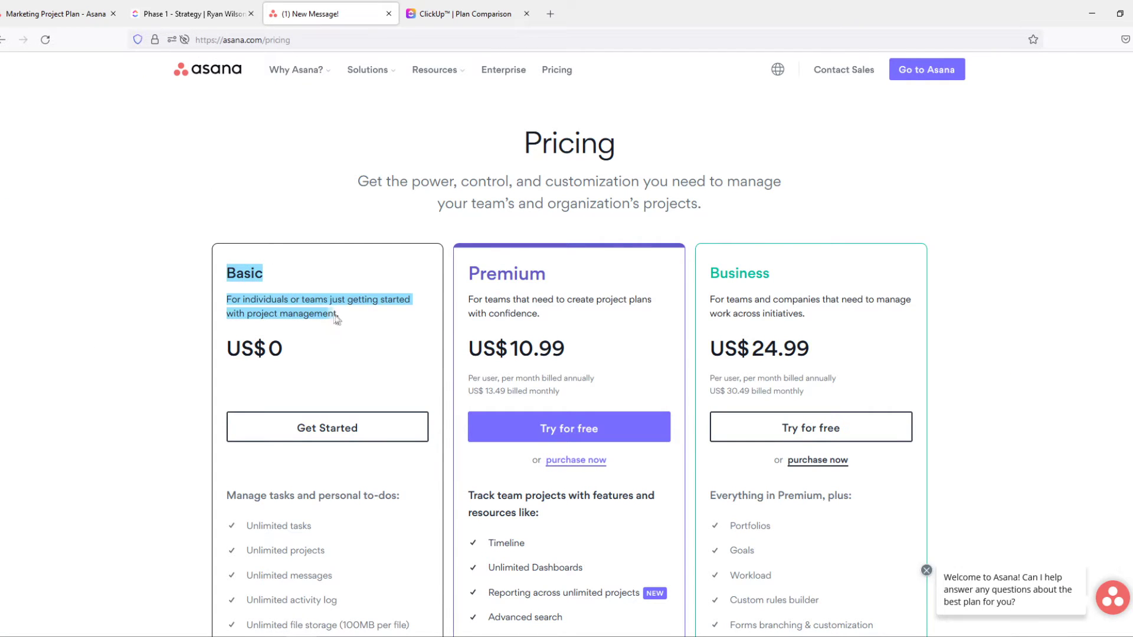
pyautogui.click(236, 188)
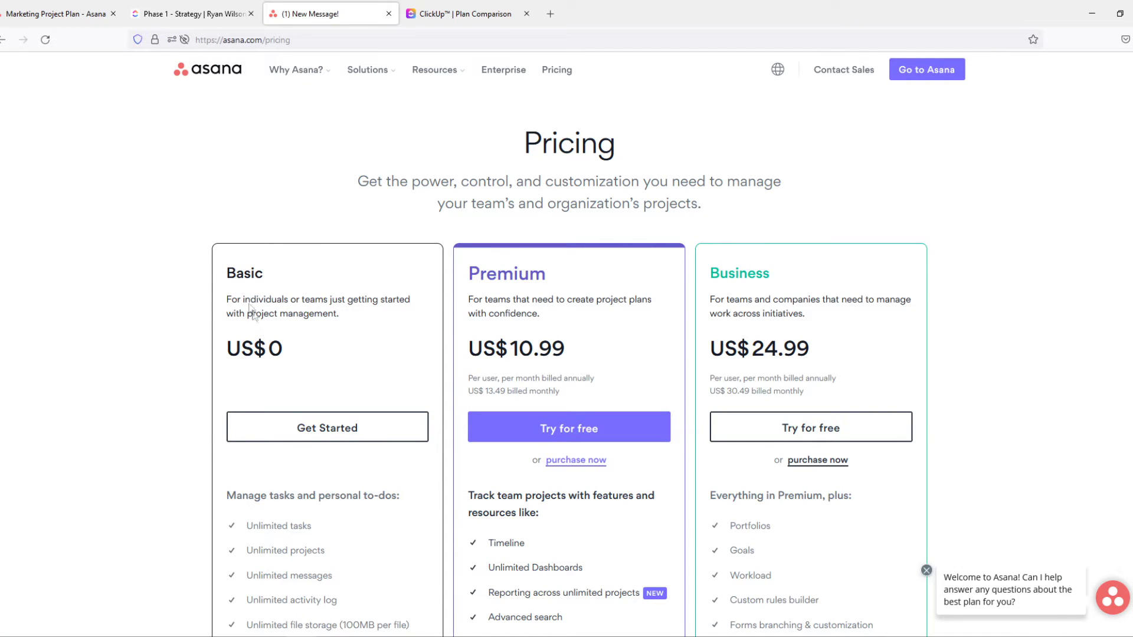
pyautogui.doubleClick(273, 354)
pyautogui.click(311, 357)
pyautogui.scroll(-4, 311, 357)
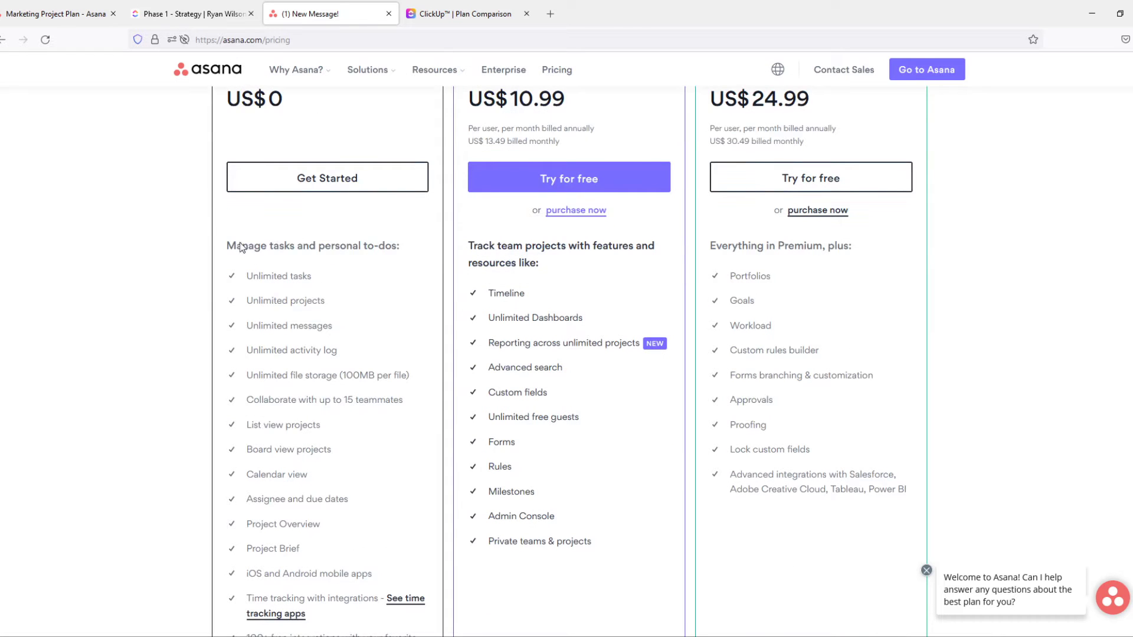
pyautogui.moveTo(241, 247); pyautogui.dragTo(380, 259)
pyautogui.click(394, 260)
pyautogui.scroll(-1, 253, 319)
pyautogui.moveTo(250, 316); pyautogui.dragTo(409, 324)
pyautogui.click(411, 324)
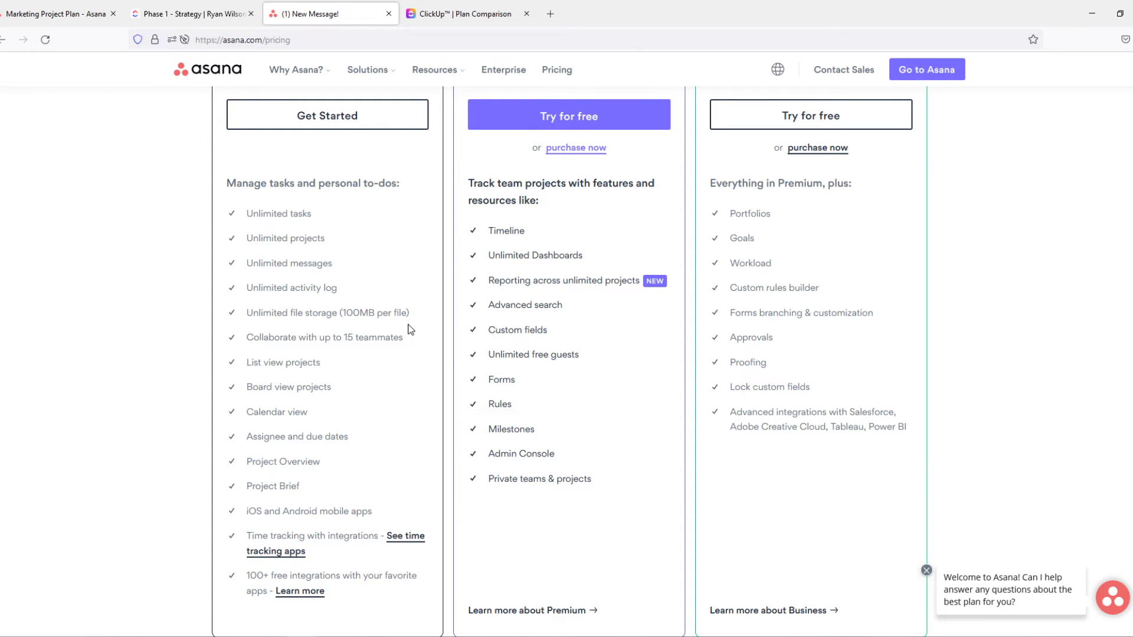
pyautogui.moveTo(412, 339); pyautogui.dragTo(235, 343)
pyautogui.click(236, 344)
# Step: Dismiss the Saved you a step! tip in the Marketing Project Plan and return to pricing
pyautogui.click(48, 7)
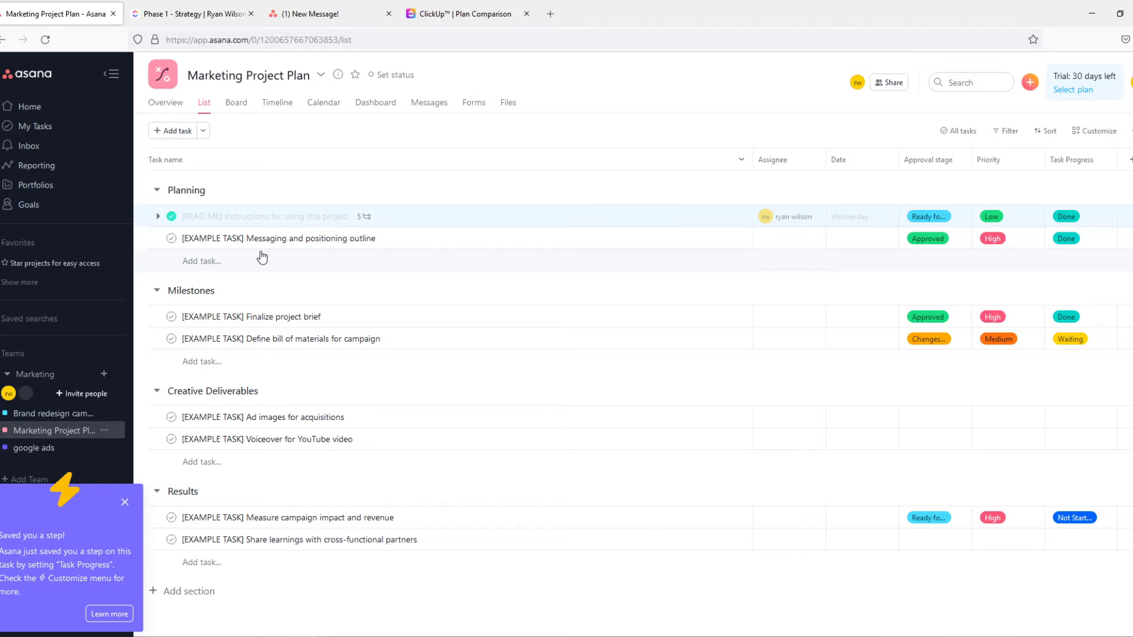
pyautogui.click(125, 502)
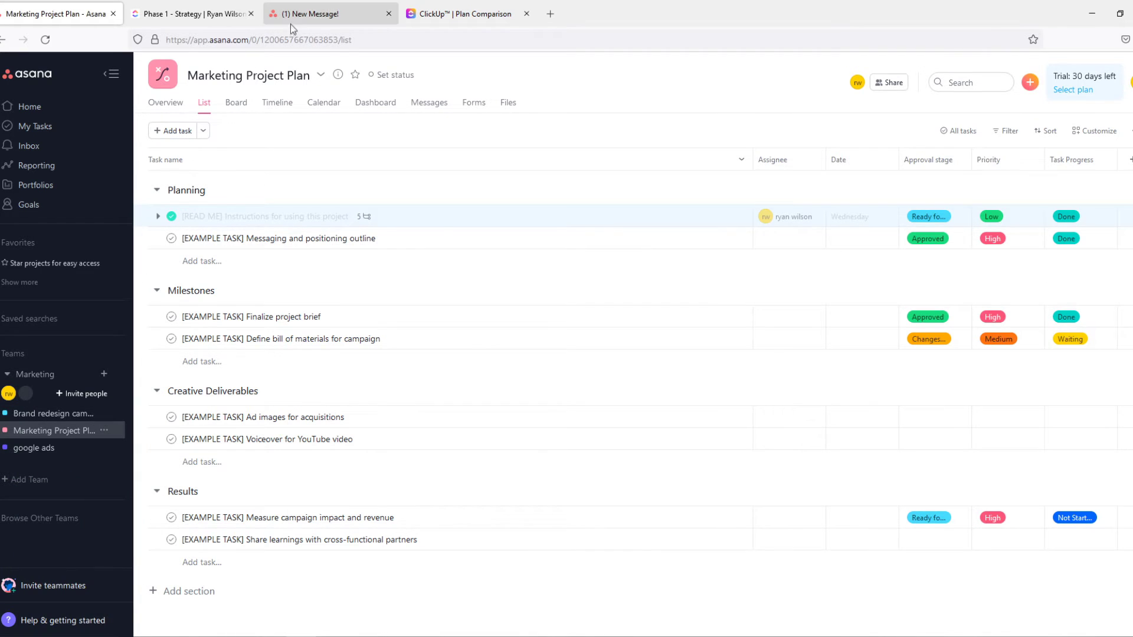
pyautogui.hotkey('ctrl', 'Tab')
pyautogui.hotkey('ctrl', 'Tab')
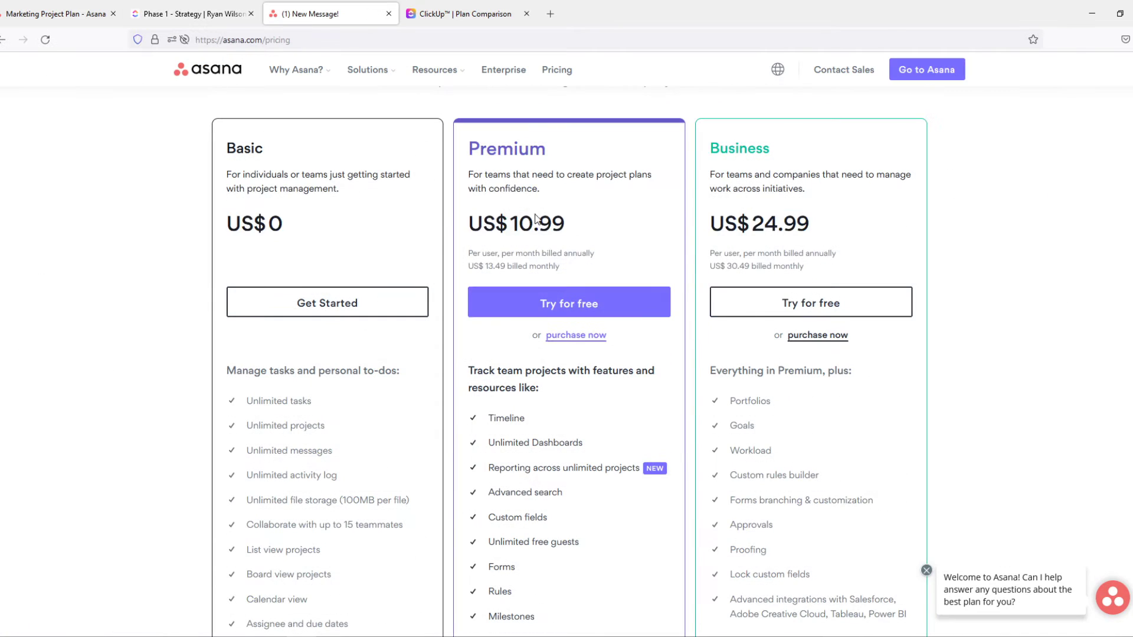
# Step: Review the Premium plan's US$10.99 per-user price against Basic's US$0
pyautogui.moveTo(588, 231); pyautogui.dragTo(467, 223)
pyautogui.click(617, 217)
pyautogui.moveTo(475, 259); pyautogui.dragTo(532, 254)
pyautogui.click(608, 245)
pyautogui.scroll(-2, 292, 333)
pyautogui.scroll(2, 275, 226)
pyautogui.moveTo(275, 226); pyautogui.dragTo(217, 223)
pyautogui.click(217, 222)
# Step: Look over the Basic plan's feature list, then switch to the ClickUp plan comparison page
pyautogui.scroll(-10, 228, 286)
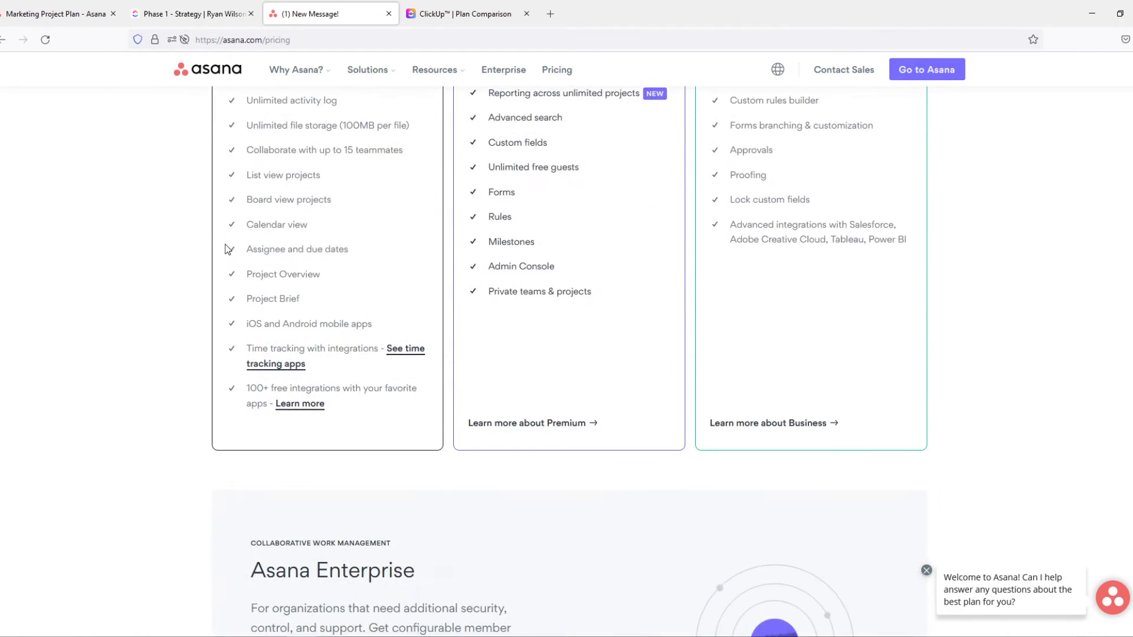
pyautogui.scroll(-6, 228, 249)
pyautogui.scroll(8, 227, 250)
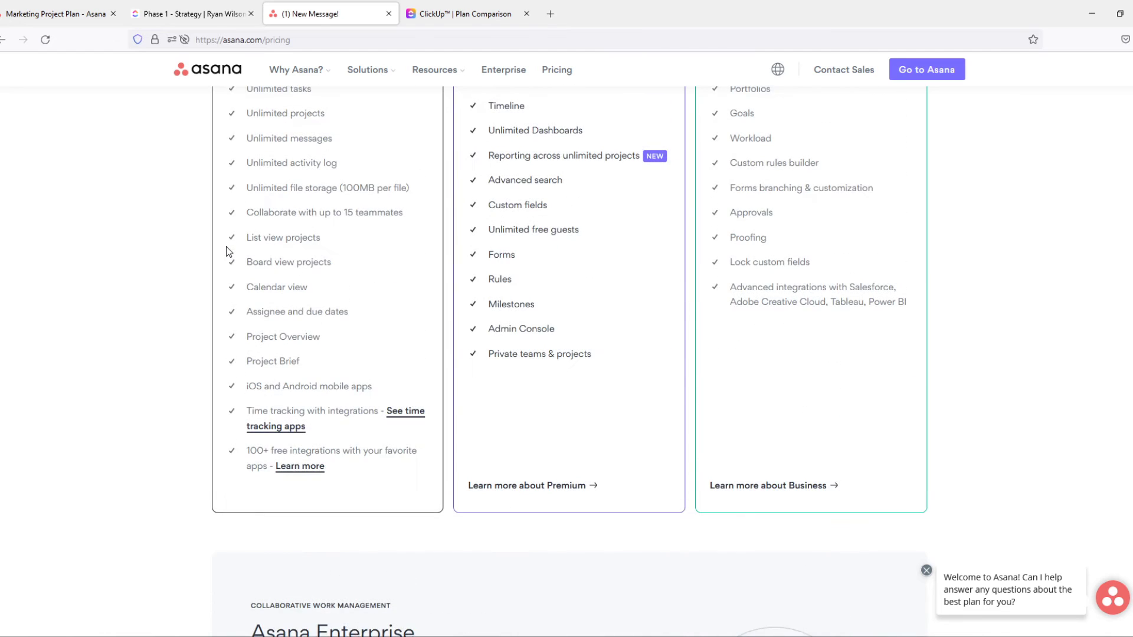
pyautogui.scroll(2, 273, 318)
pyautogui.moveTo(331, 554); pyautogui.dragTo(204, 147)
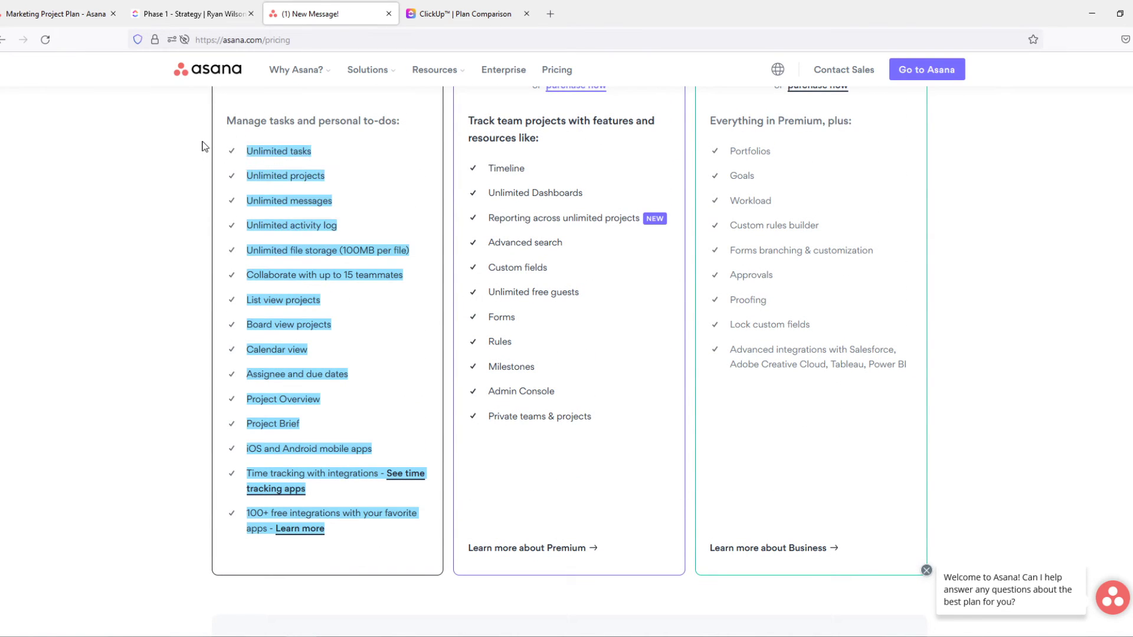
pyautogui.click(139, 286)
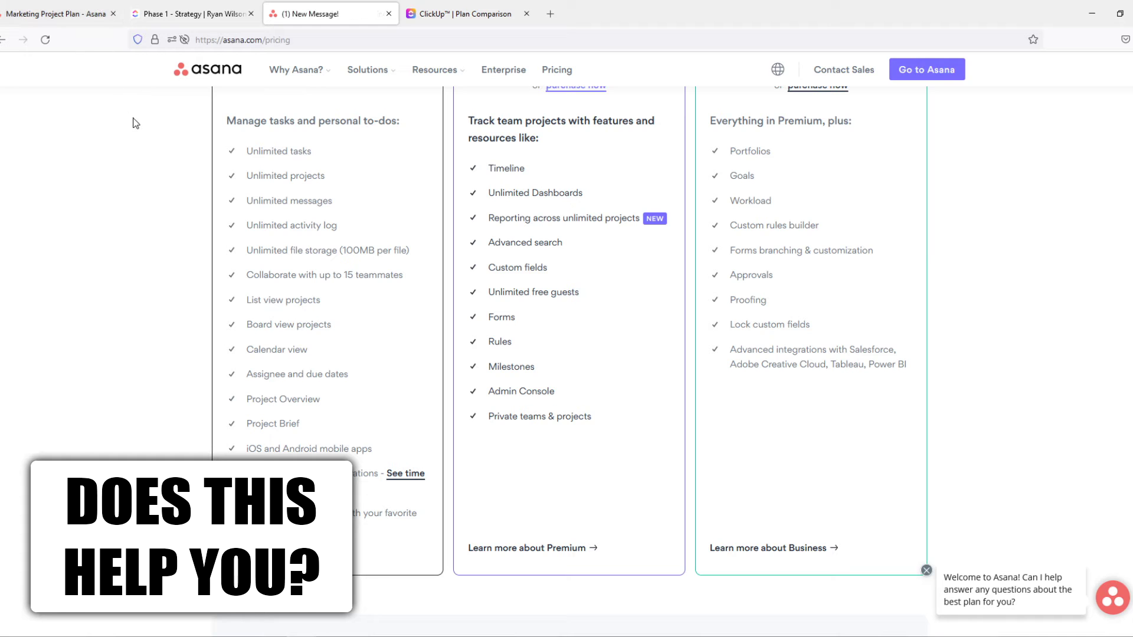
pyautogui.click(466, 14)
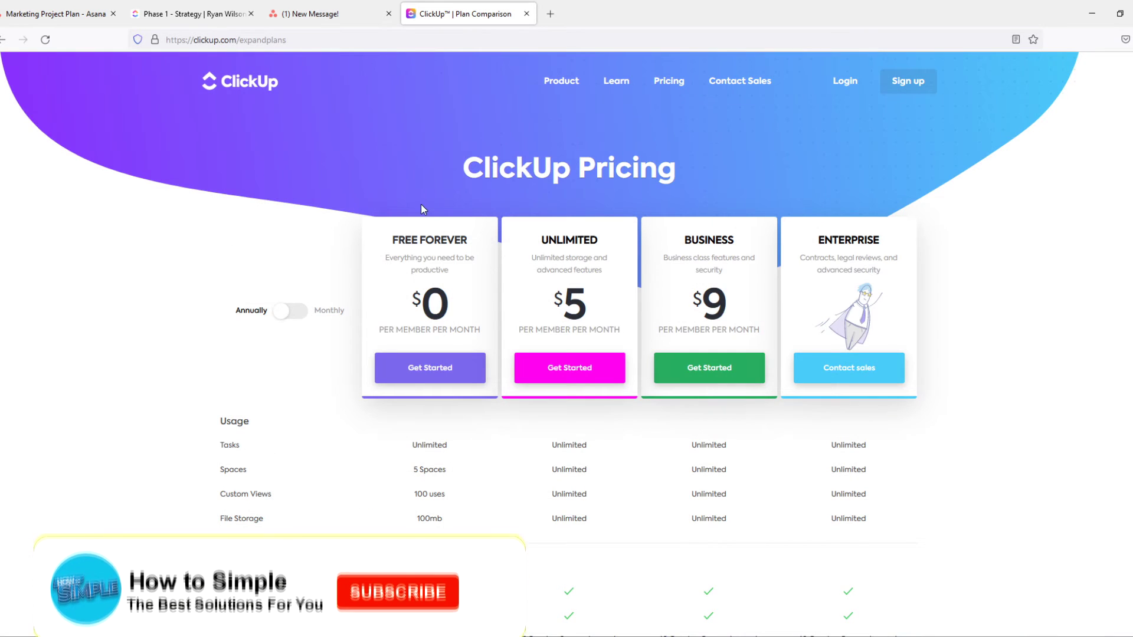
pyautogui.scroll(-2, 421, 207)
pyautogui.scroll(2, 407, 198)
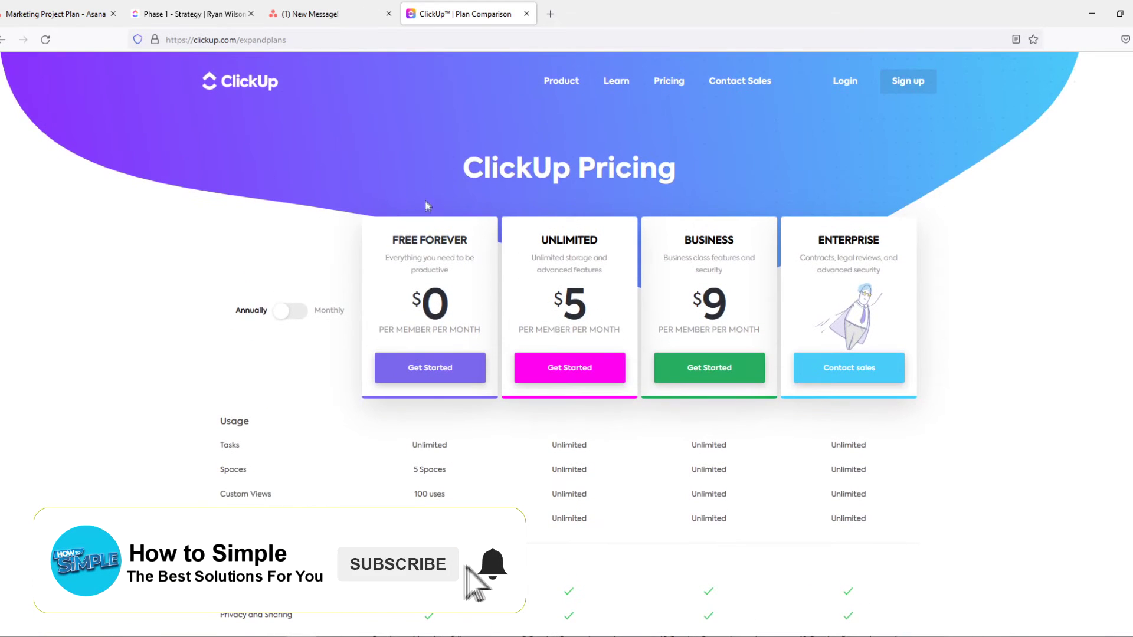
pyautogui.moveTo(392, 241); pyautogui.dragTo(469, 245)
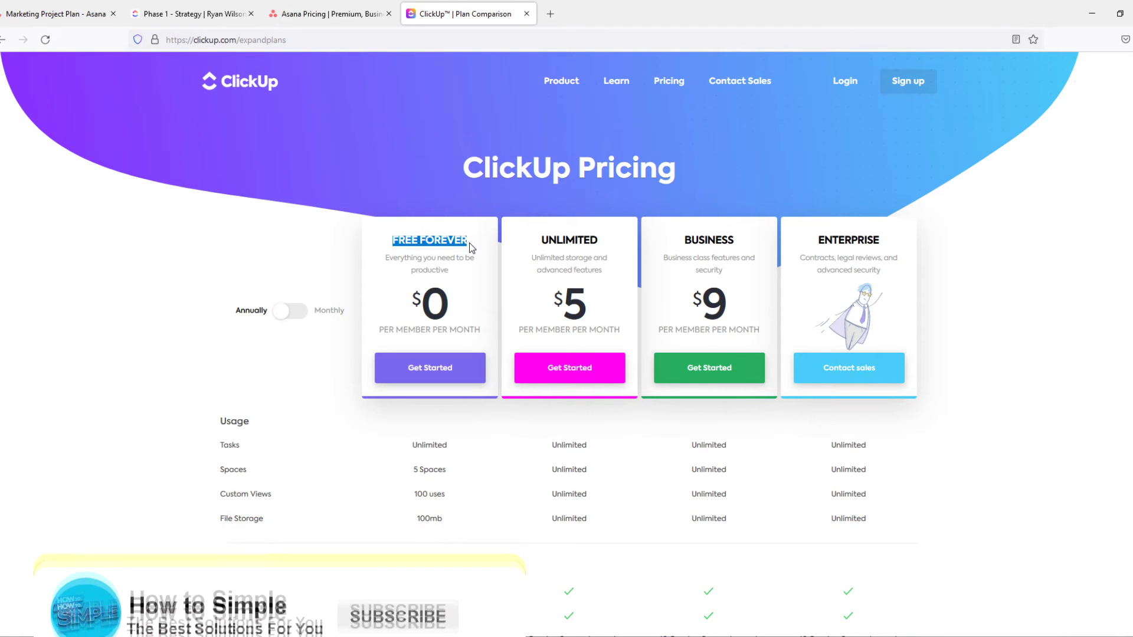
pyautogui.click(469, 242)
pyautogui.click(362, 18)
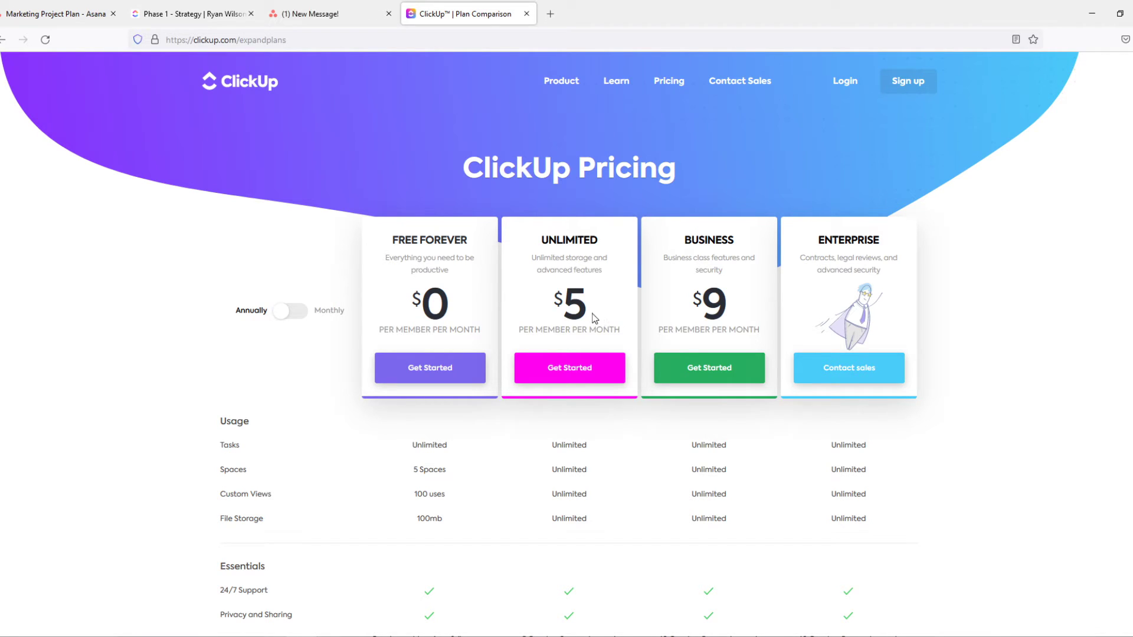
pyautogui.doubleClick(577, 307)
pyautogui.doubleClick(707, 302)
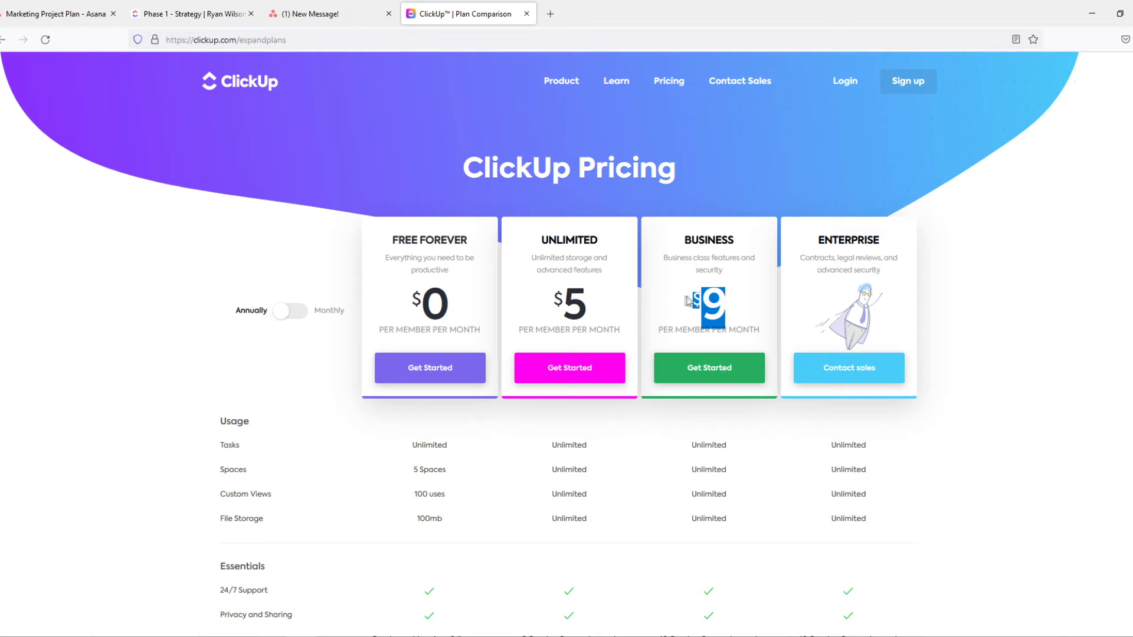
pyautogui.click(685, 305)
pyautogui.moveTo(696, 304); pyautogui.dragTo(731, 306)
pyautogui.moveTo(574, 303); pyautogui.dragTo(549, 314)
pyautogui.click(546, 307)
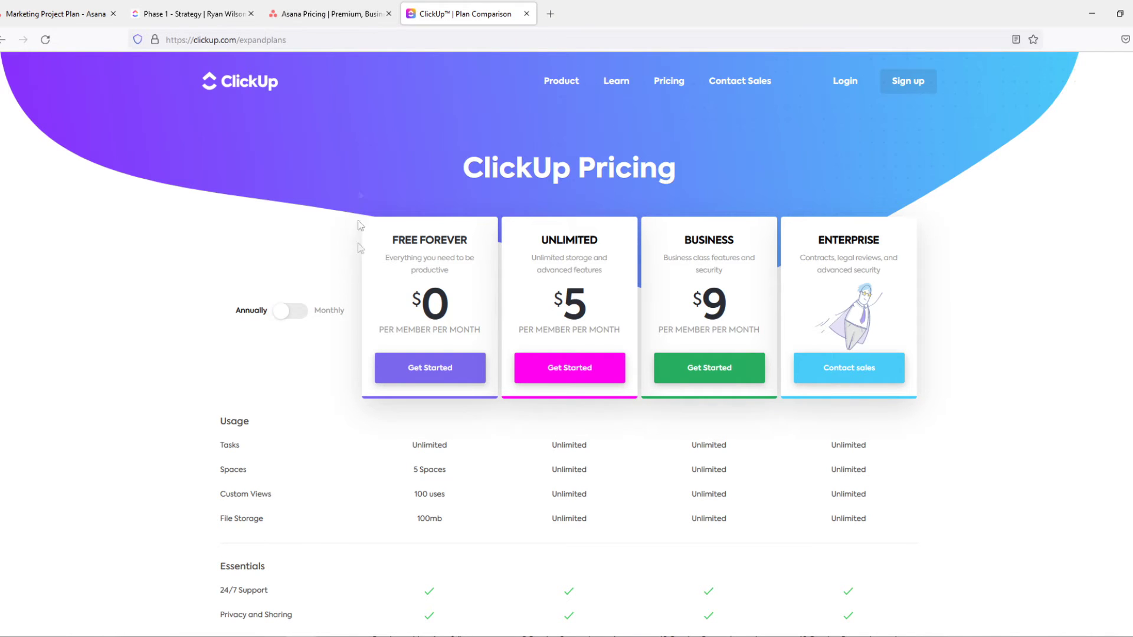
pyautogui.click(327, 14)
pyautogui.scroll(5, 511, 62)
pyautogui.click(469, 7)
pyautogui.click(330, 13)
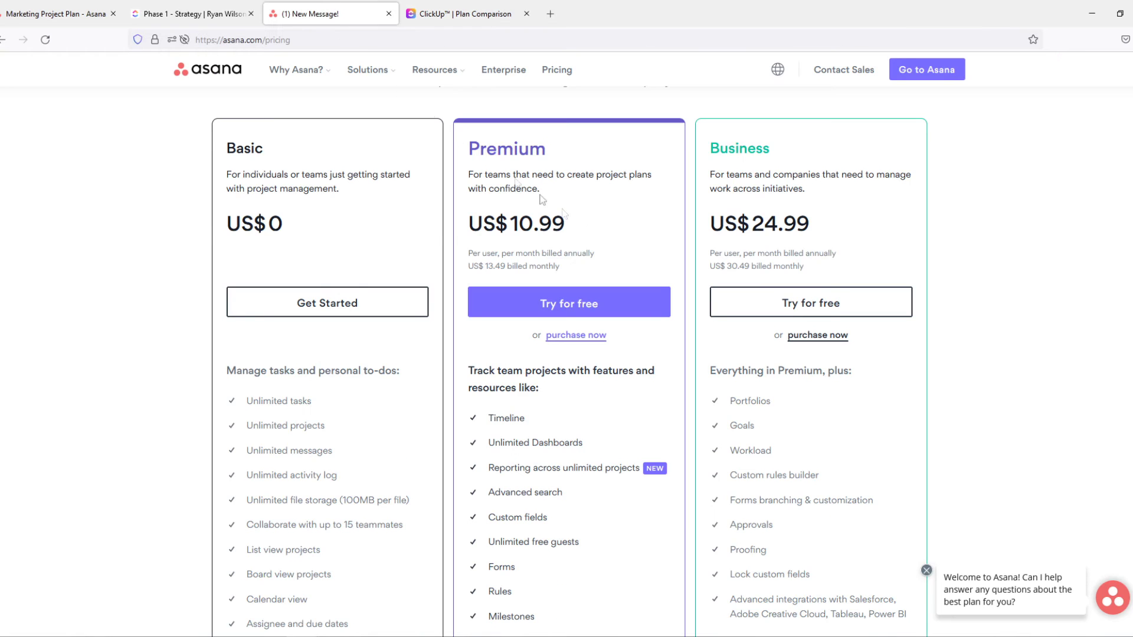
pyautogui.scroll(3, 509, 222)
# Step: Review ClickUp's Free Forever limits of 5 Spaces and 100mb file storage
pyautogui.click(466, 13)
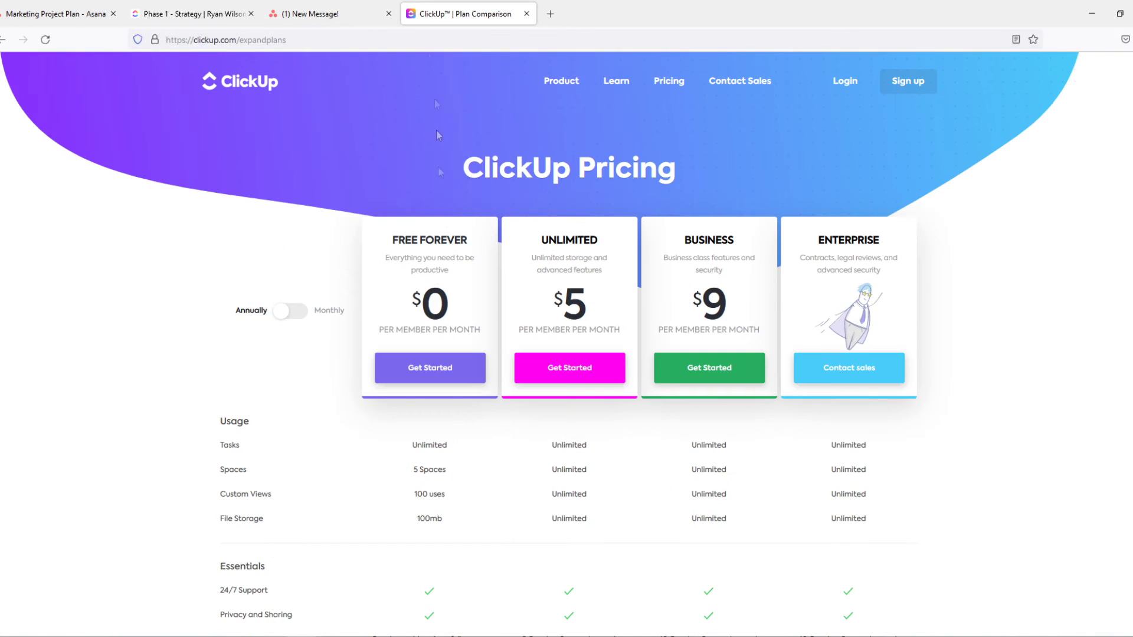
pyautogui.scroll(-3, 347, 363)
pyautogui.scroll(-2, 283, 351)
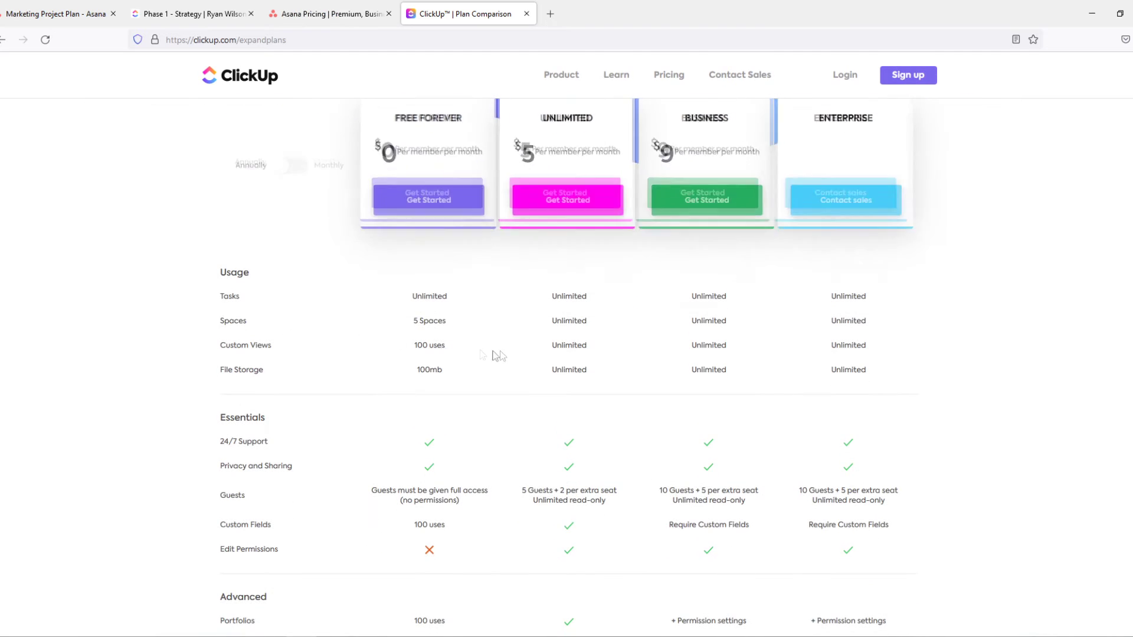
pyautogui.scroll(5, 621, 347)
pyautogui.scroll(-2, 498, 337)
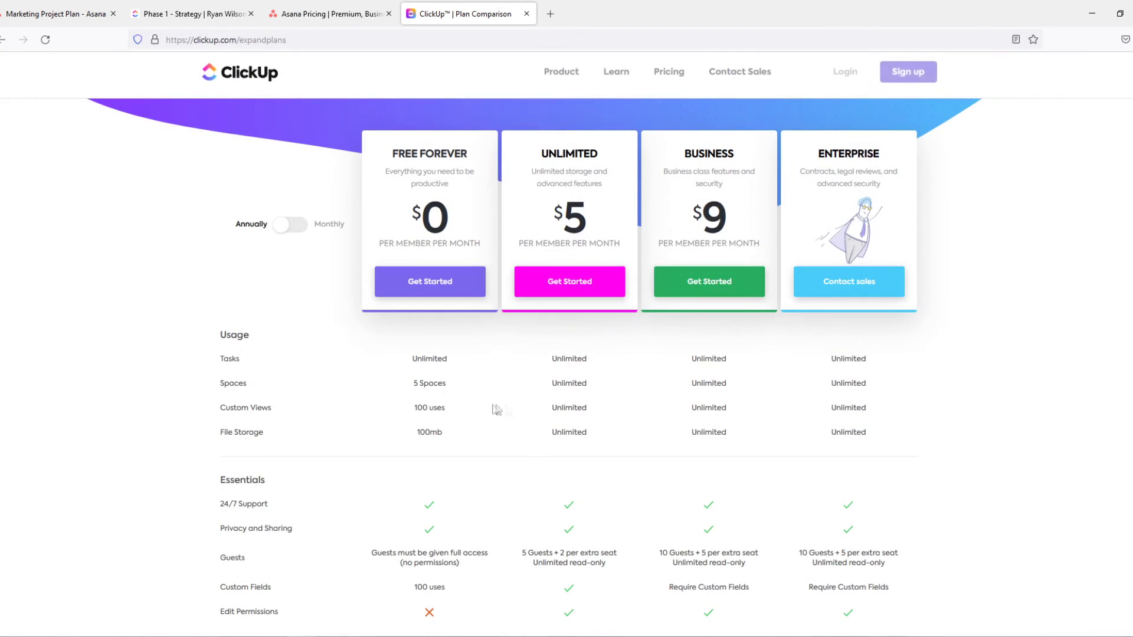
pyautogui.moveTo(419, 390); pyautogui.dragTo(449, 388)
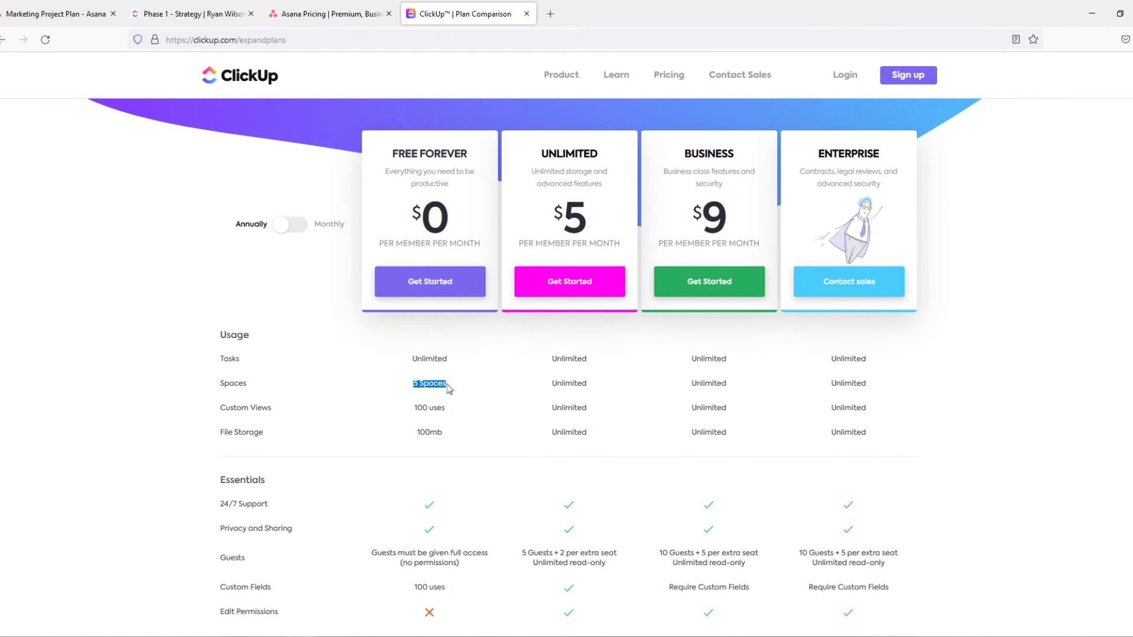
pyautogui.click(450, 387)
pyautogui.click(466, 418)
pyautogui.scroll(-2, 466, 418)
pyautogui.doubleClick(441, 311)
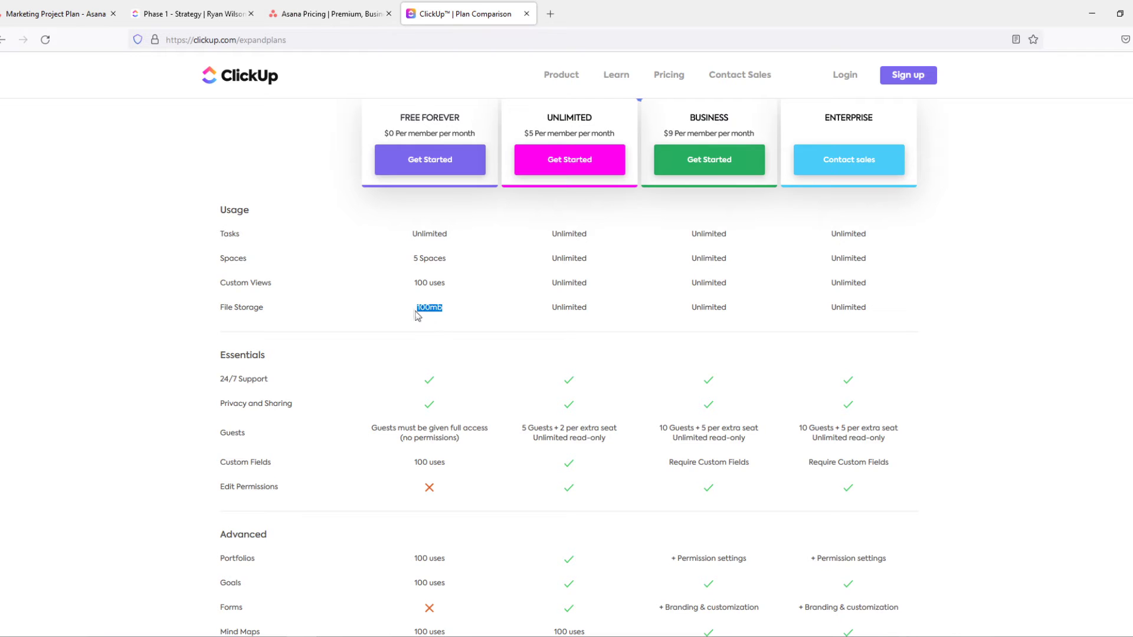
# Step: Compare the ClickUp plan table with Asana's pricing page, ending back on ClickUp
pyautogui.scroll(1, 431, 360)
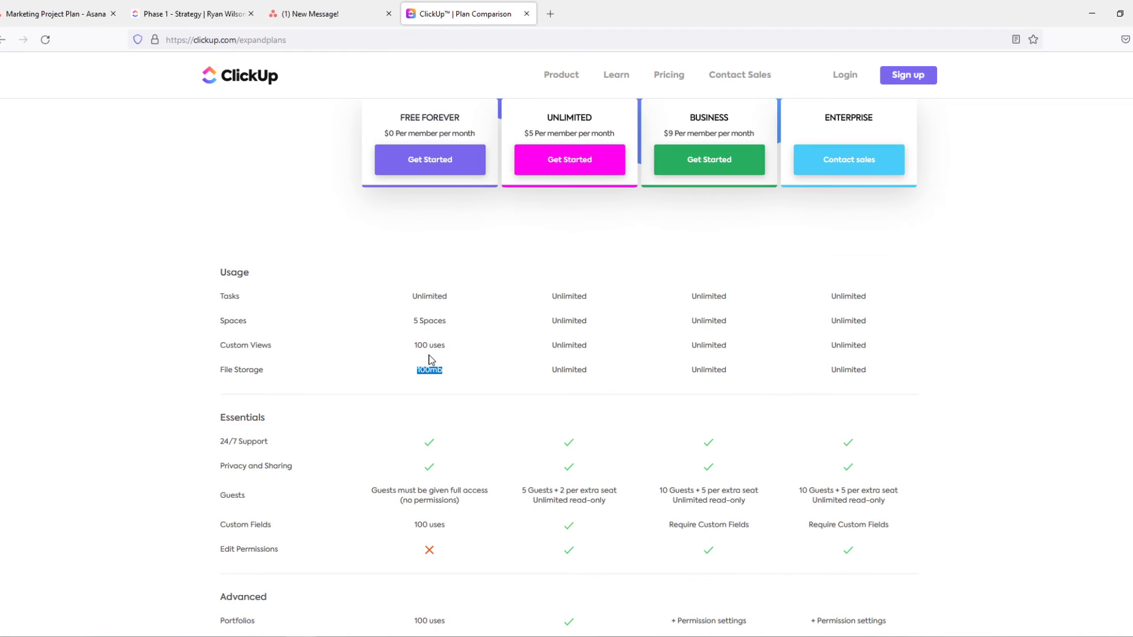
pyautogui.scroll(-2, 430, 360)
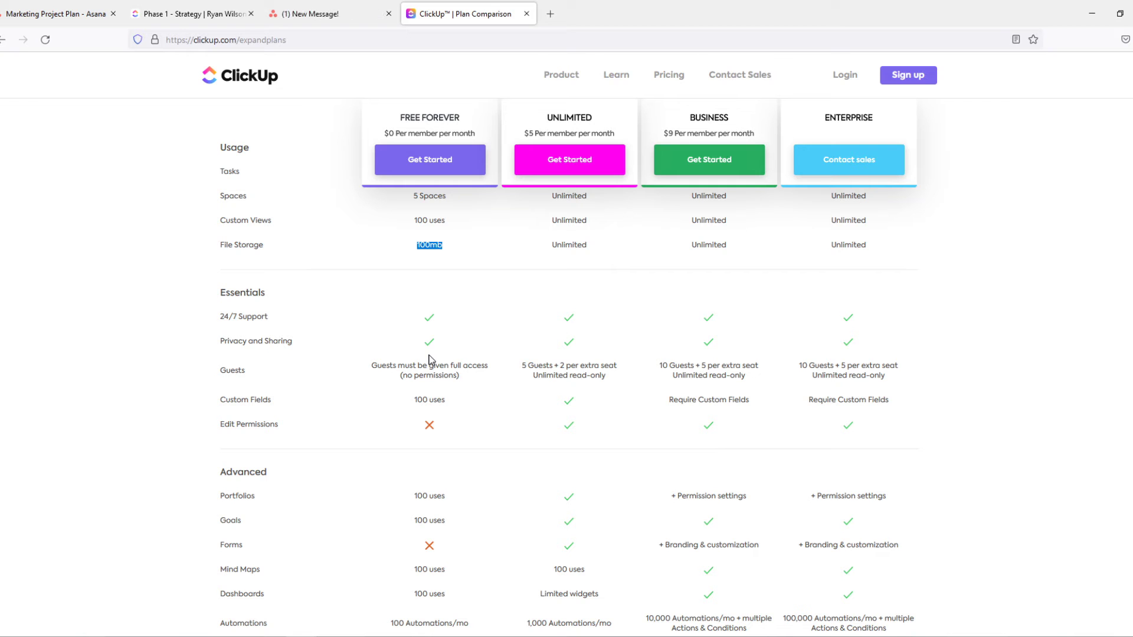
pyautogui.scroll(-7, 405, 379)
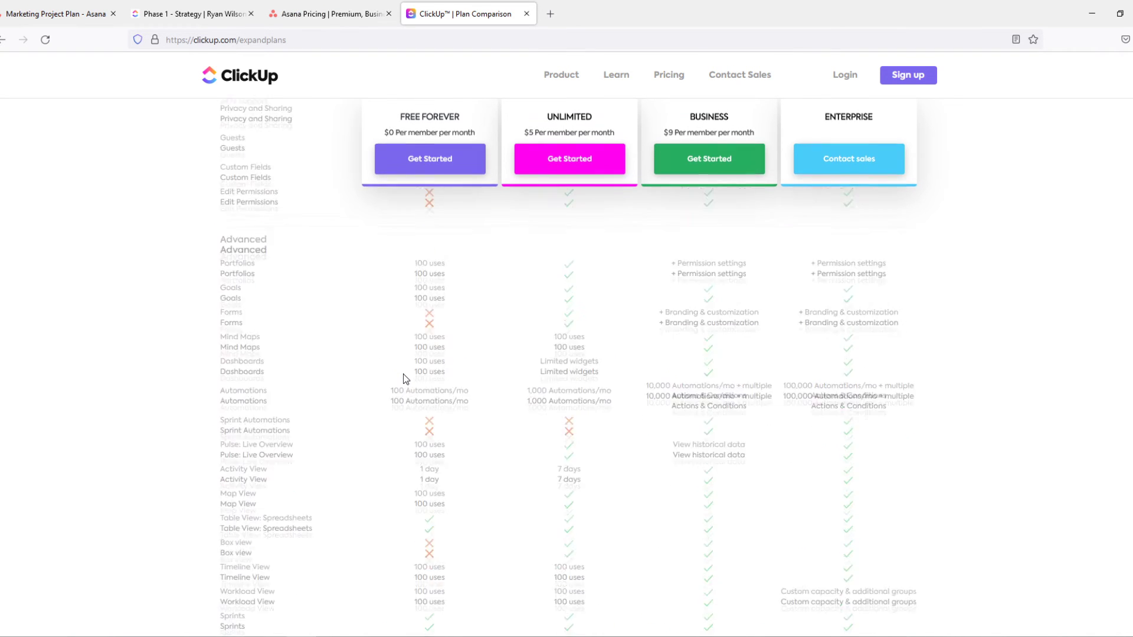
pyautogui.scroll(-4, 405, 378)
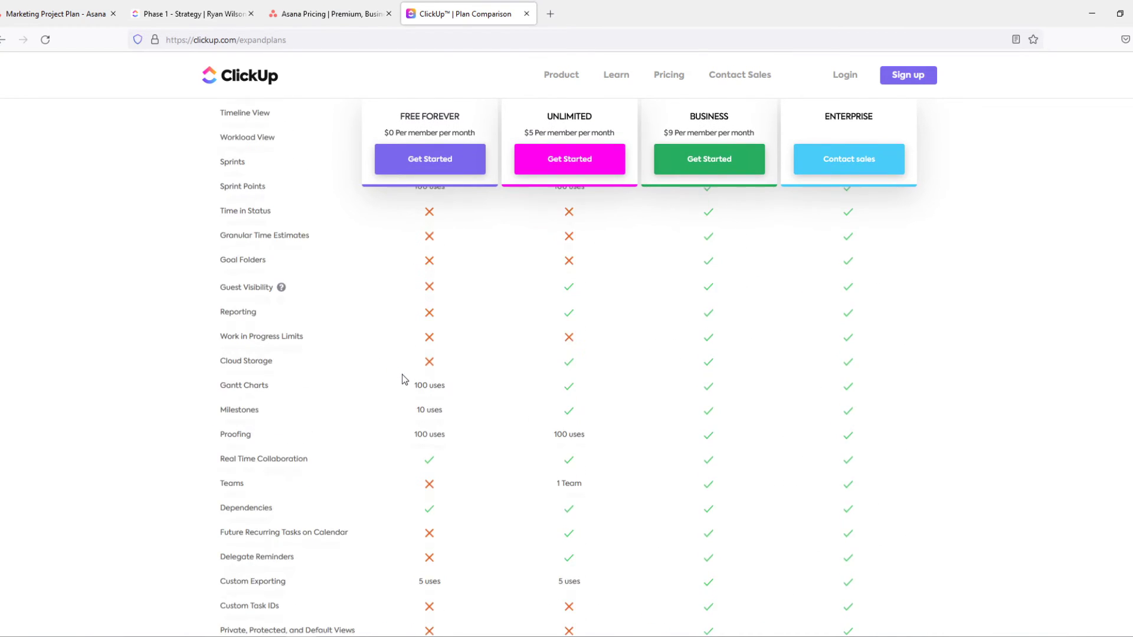
pyautogui.scroll(6, 397, 389)
pyautogui.scroll(10, 394, 397)
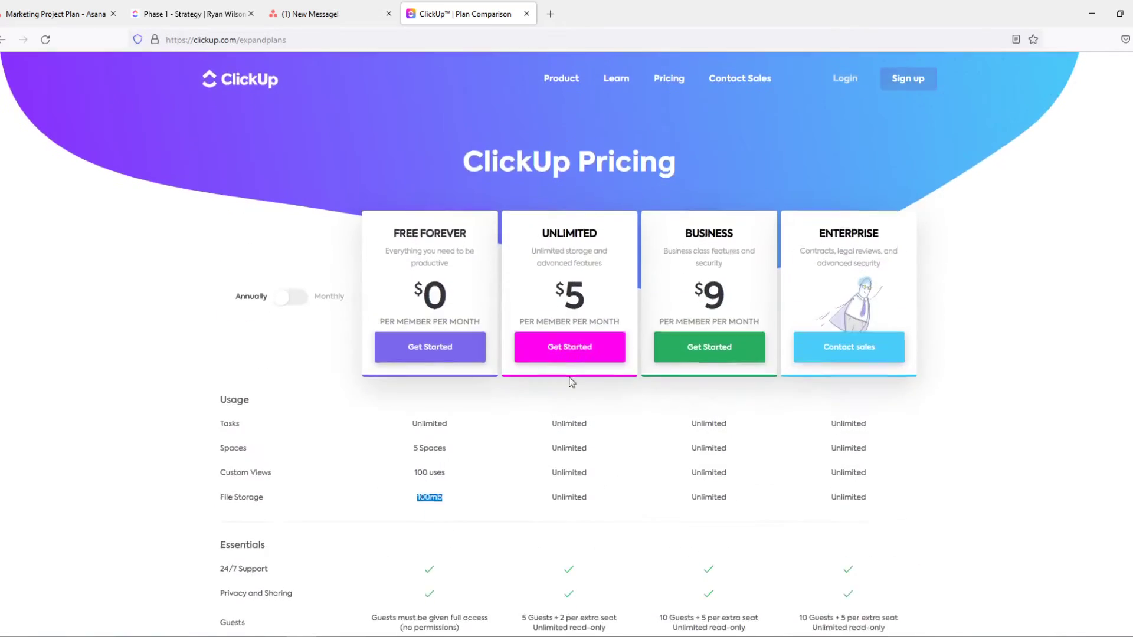
pyautogui.click(345, 15)
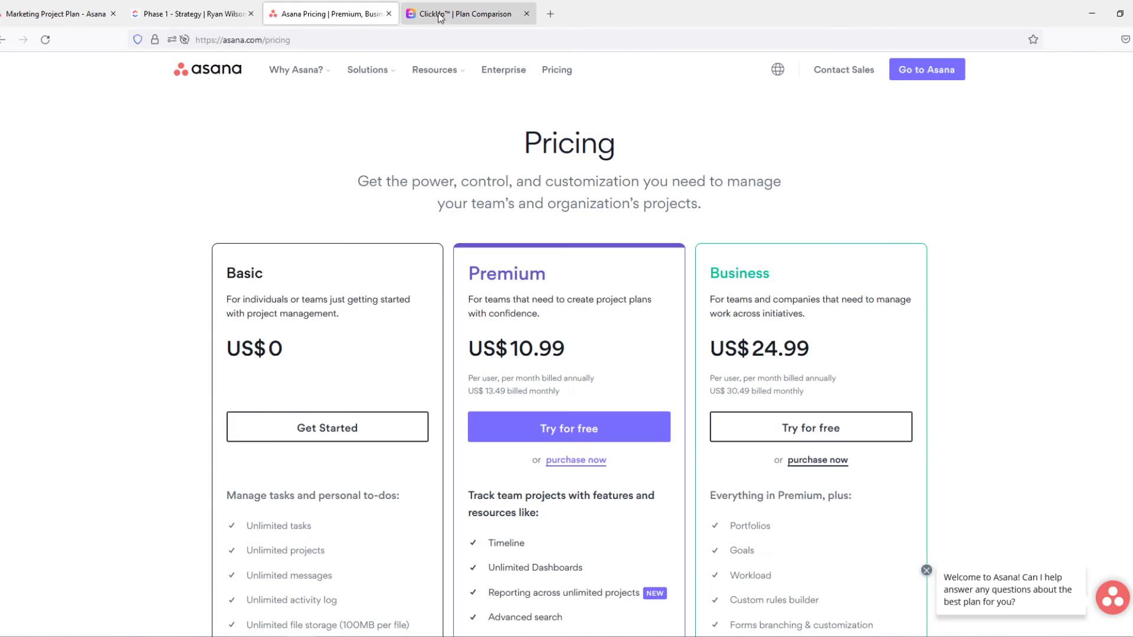
pyautogui.click(441, 15)
pyautogui.hotkey('ctrl', 'shift', 'Tab')
pyautogui.scroll(-6, 324, 345)
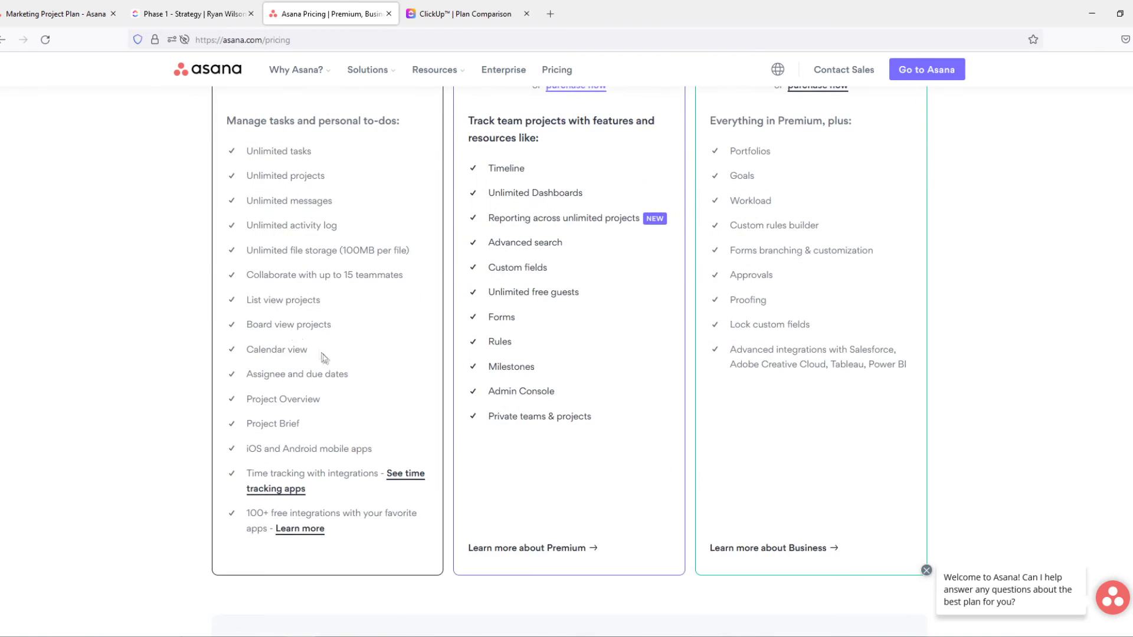
pyautogui.click(447, 15)
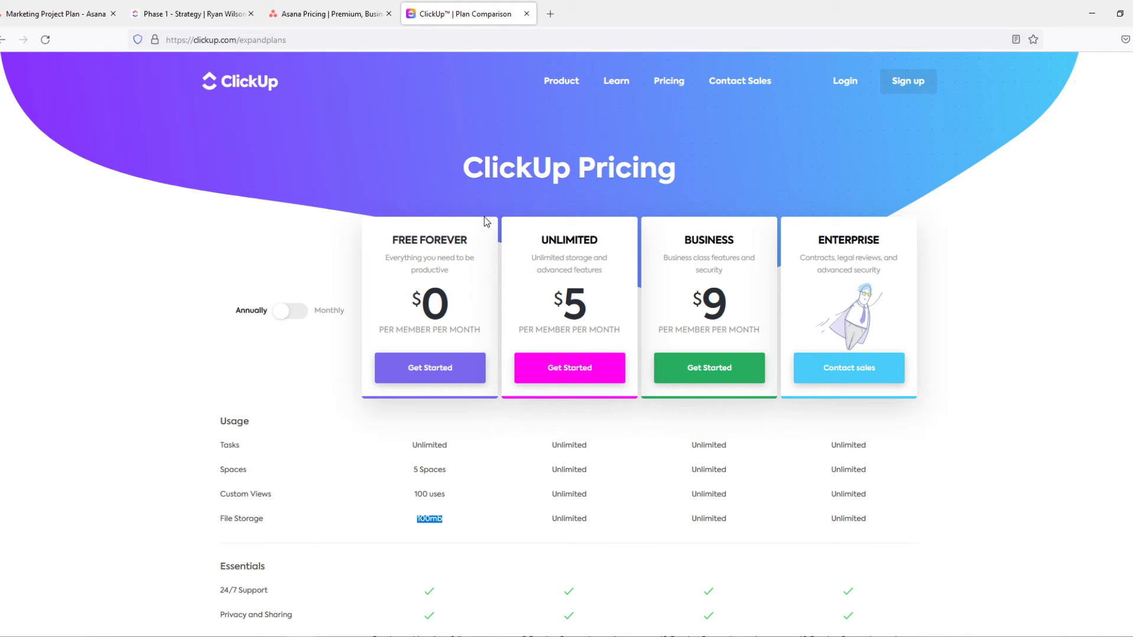
# Step: Scroll the ClickUp comparison table to the Integrations rows, then switch to the Asana project
pyautogui.scroll(-20, 586, 304)
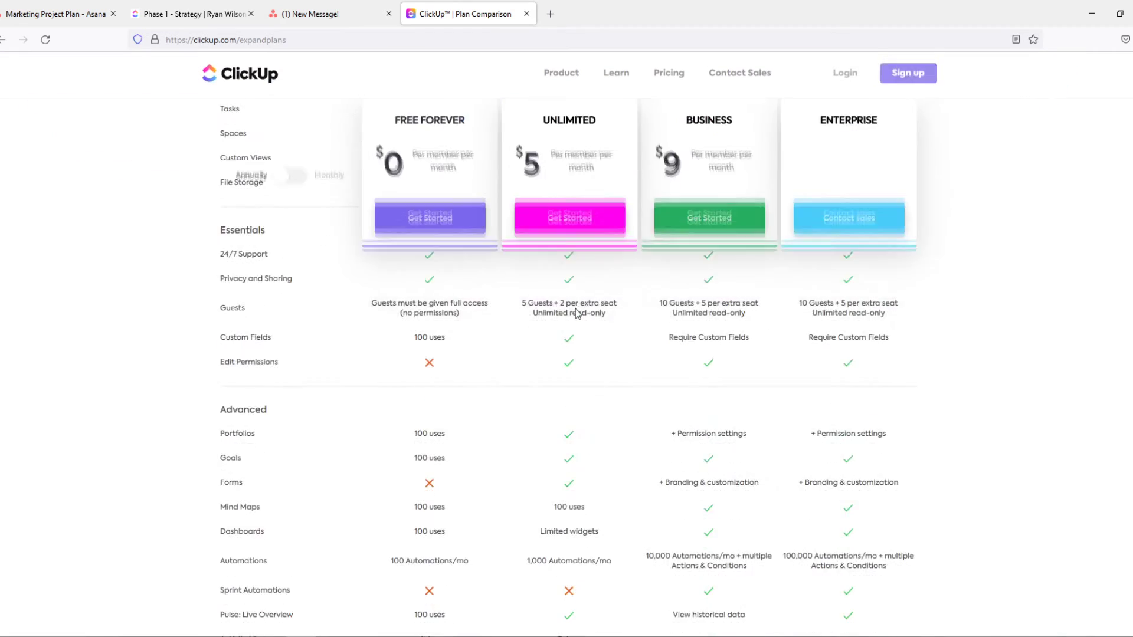
pyautogui.scroll(-15, 573, 313)
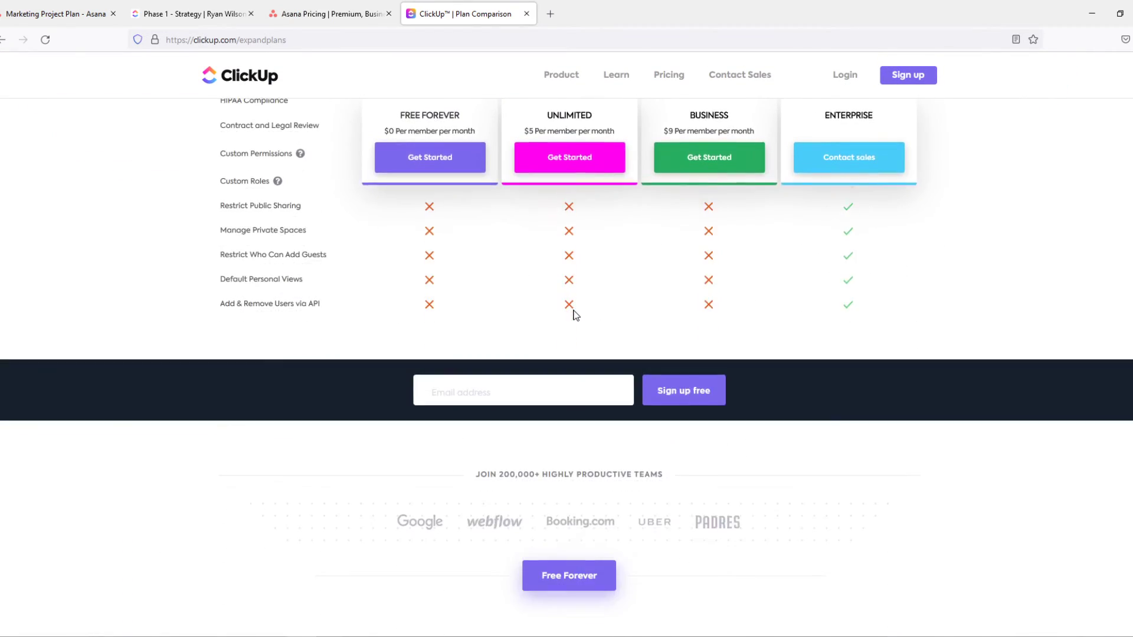
pyautogui.scroll(20, 250, 269)
pyautogui.scroll(6, 251, 270)
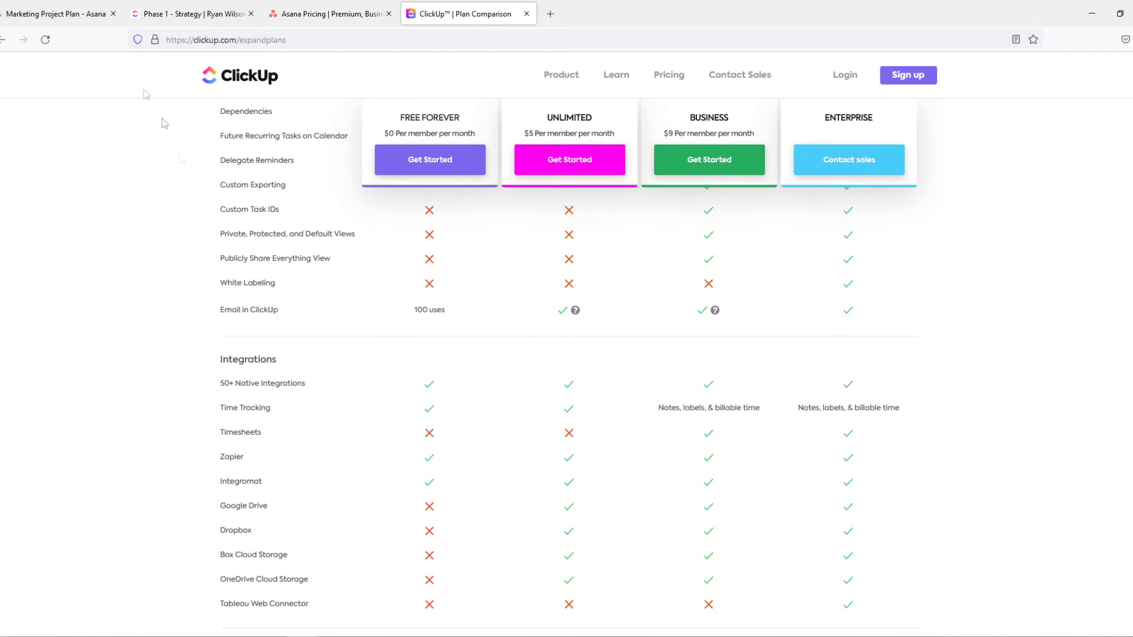
pyautogui.click(53, 13)
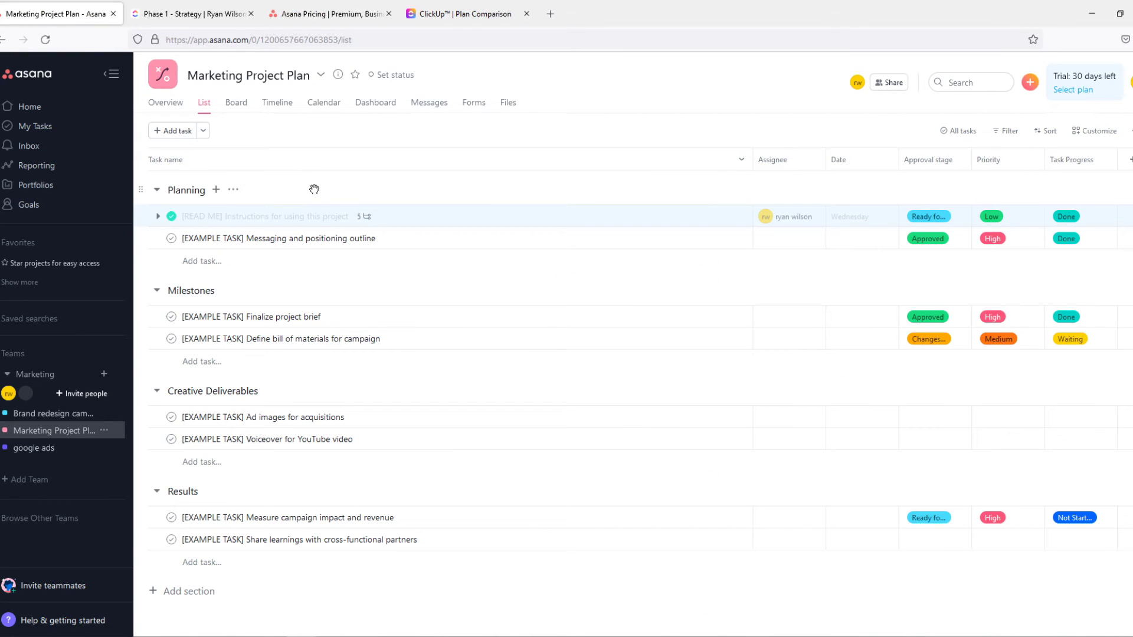
# Step: Glance at ClickUp's Phase 1 - Strategy list and Asana's Marketing Project Plan, ending on ClickUp's plan comparison page
pyautogui.click(218, 17)
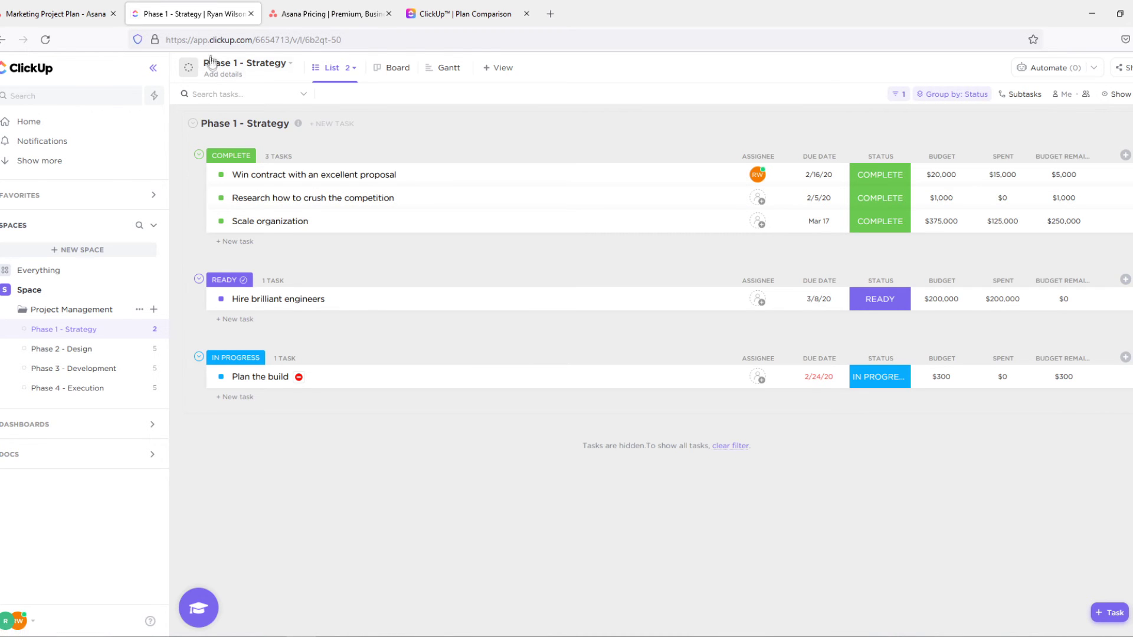
pyautogui.click(88, 14)
pyautogui.click(184, 24)
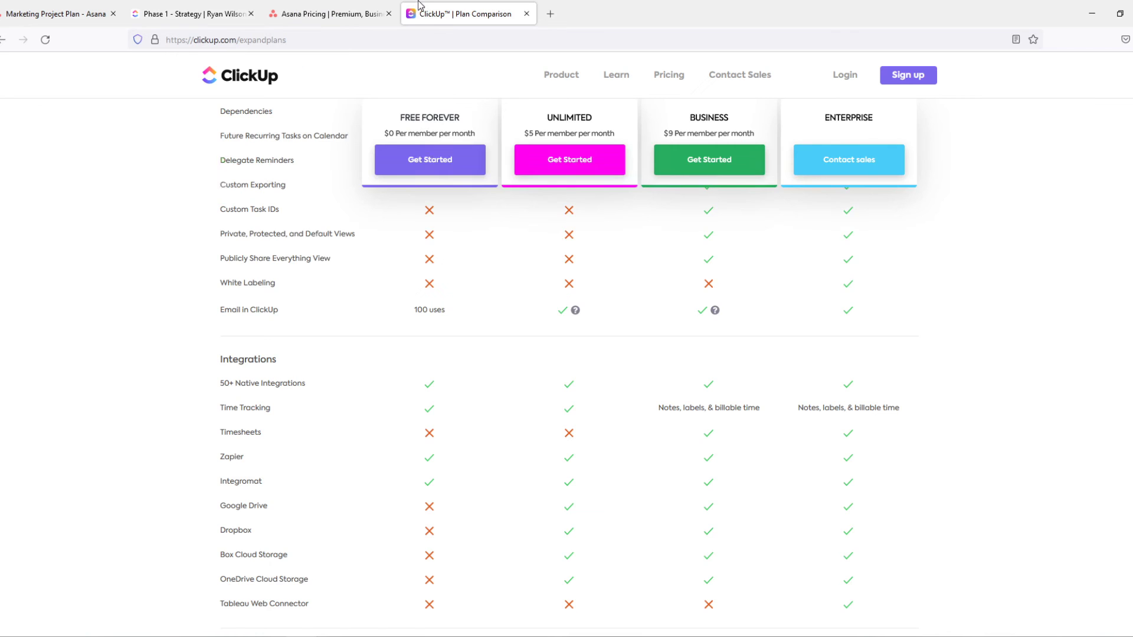
pyautogui.click(463, 13)
pyautogui.scroll(5, 442, 199)
# Step: Scroll to ClickUp's plan cards and highlight the ENTERPRISE plan name and description
pyautogui.scroll(10, 645, 301)
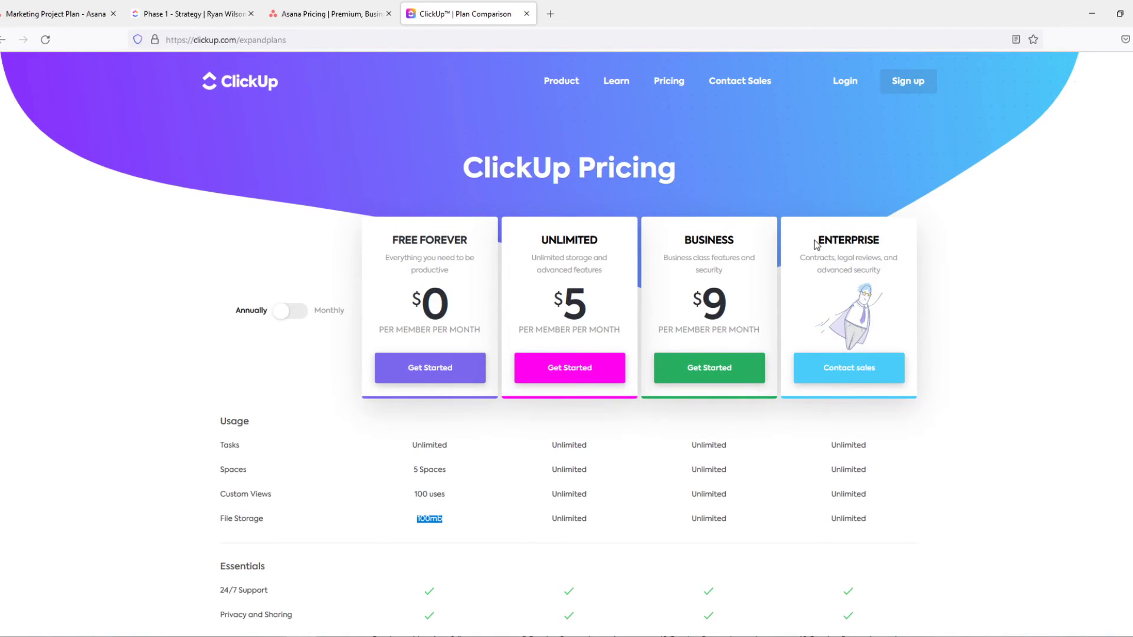
pyautogui.moveTo(817, 244); pyautogui.dragTo(897, 278)
pyautogui.click(896, 282)
pyautogui.scroll(-4, 894, 289)
pyautogui.scroll(3, 891, 299)
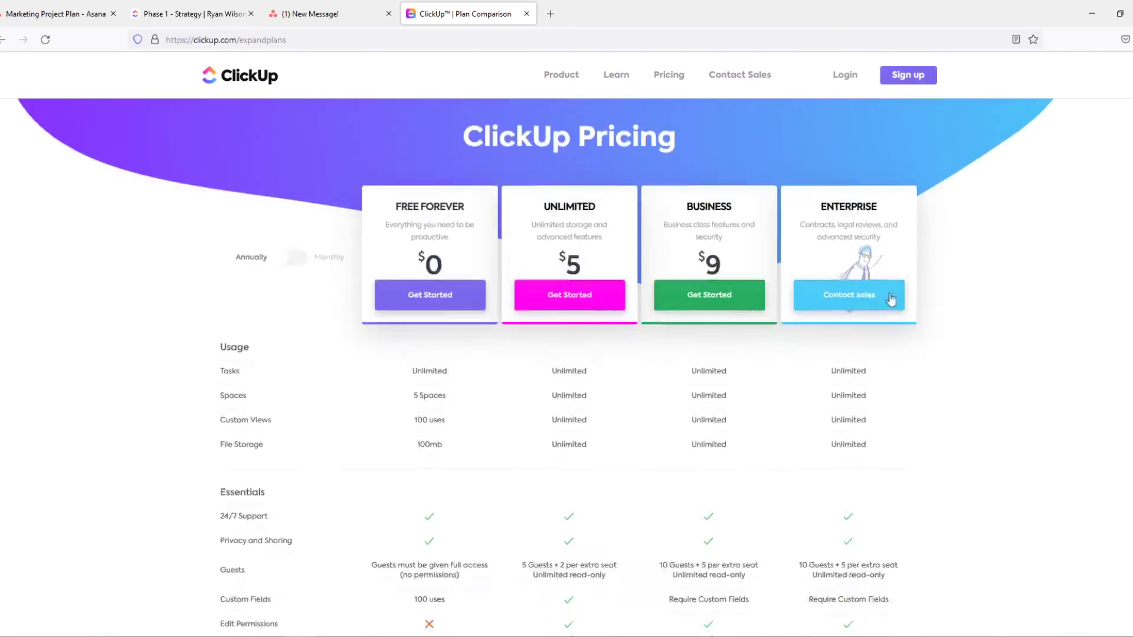
# Step: Move to Asana's pricing page and scroll down to its customer logos
pyautogui.hotkey('ctrl', 'shift', 'Tab')
pyautogui.scroll(5, 742, 277)
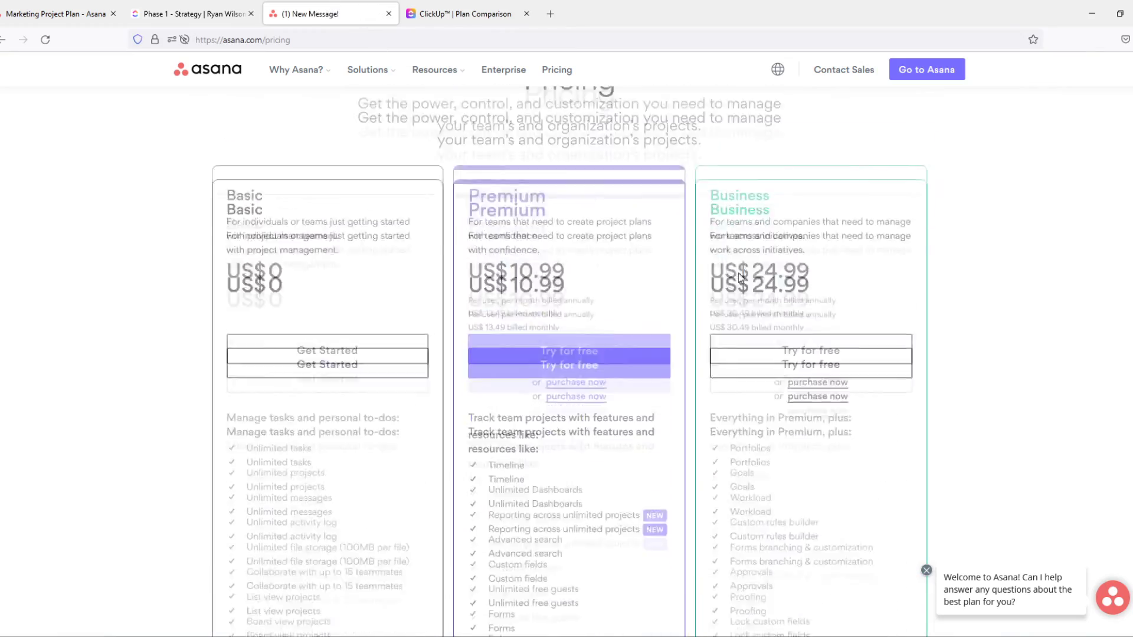
pyautogui.scroll(-10, 743, 257)
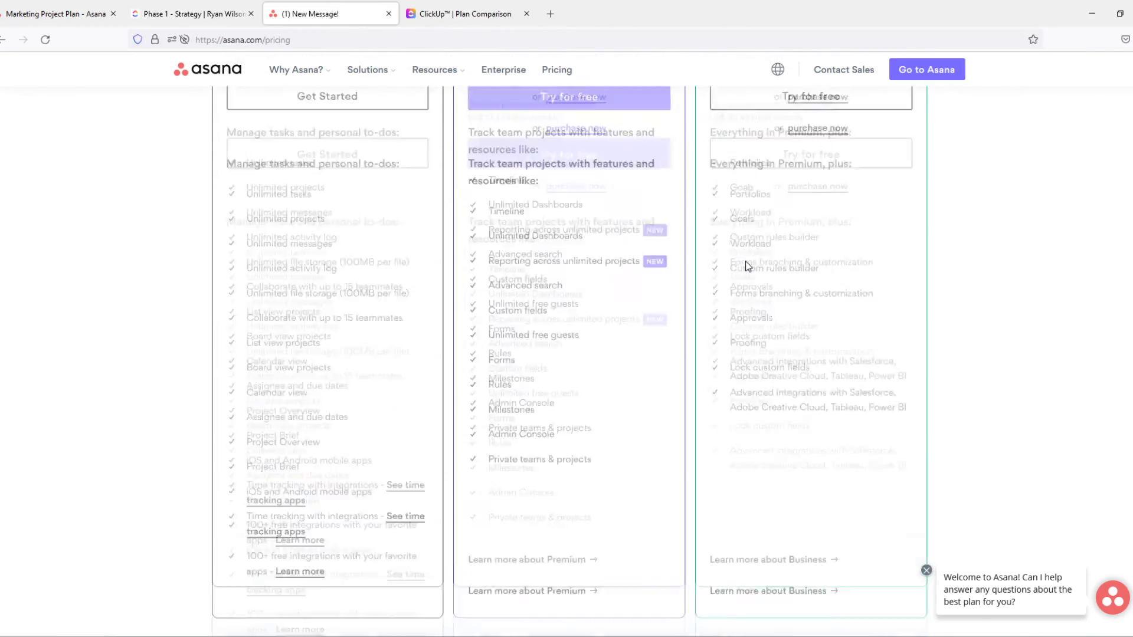
pyautogui.scroll(5, 747, 266)
pyautogui.scroll(-15, 746, 262)
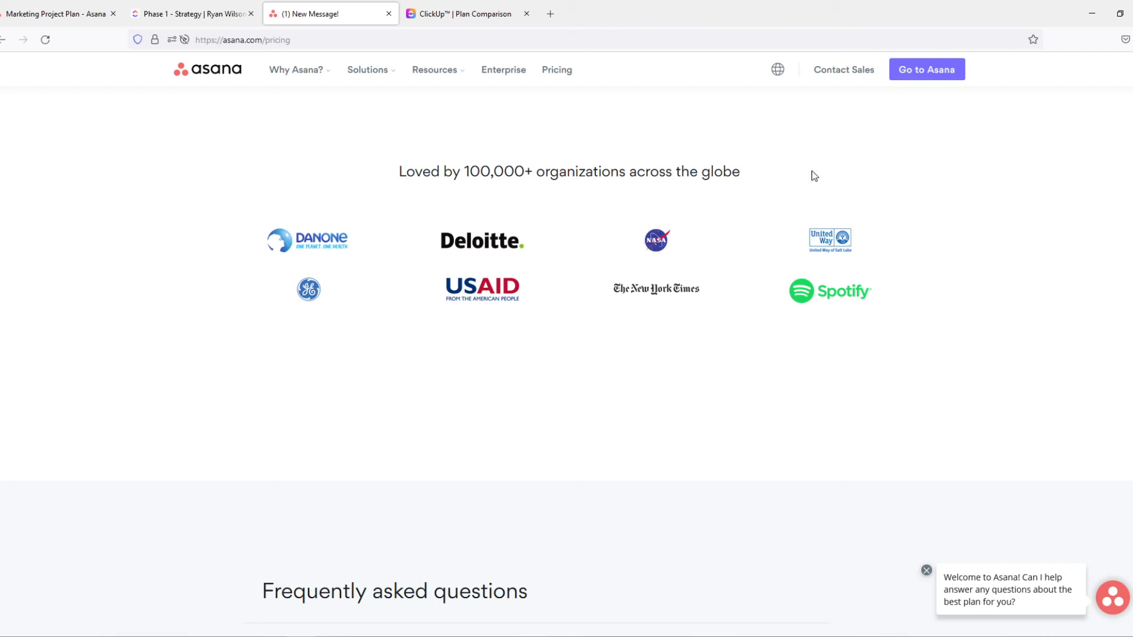
# Step: Highlight Asana's 'Loved by 100,000+ organizations' heading, then scroll through ClickUp's customer logos
pyautogui.moveTo(812, 175); pyautogui.dragTo(336, 200)
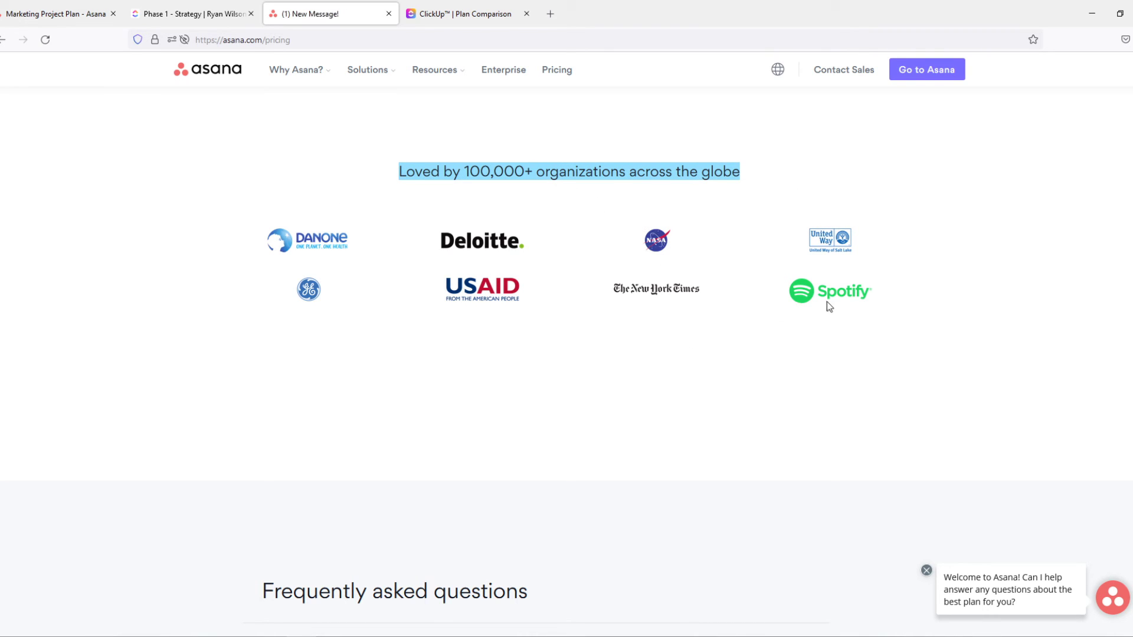
pyautogui.hotkey('ctrl', 'Tab')
pyautogui.scroll(-20, 462, 82)
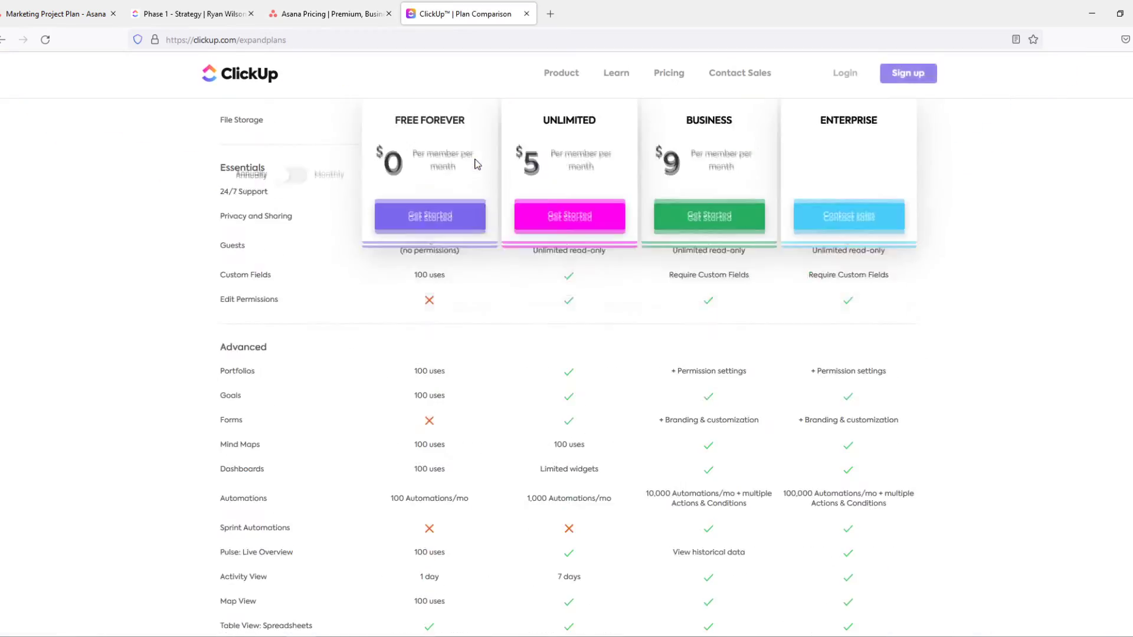
pyautogui.scroll(-15, 495, 264)
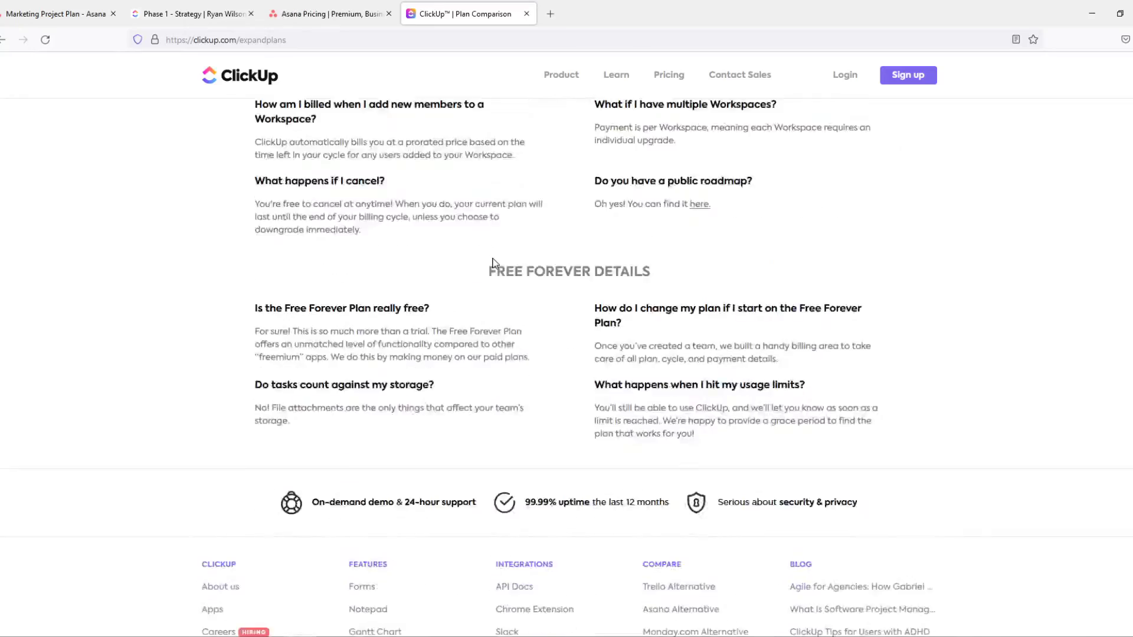
pyautogui.scroll(10, 494, 261)
# Step: Scroll through ClickUp's FAQ, then return to Asana's FAQ on accepted payment forms
pyautogui.scroll(-10, 495, 260)
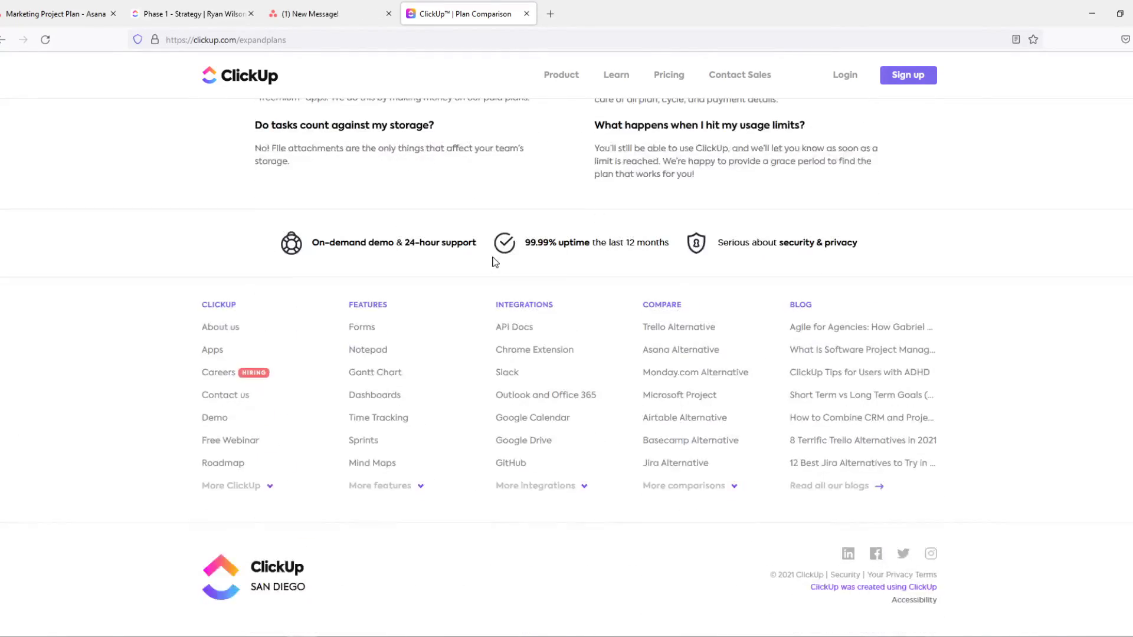
pyautogui.scroll(20, 494, 258)
pyautogui.scroll(3, 495, 257)
pyautogui.scroll(-10, 493, 260)
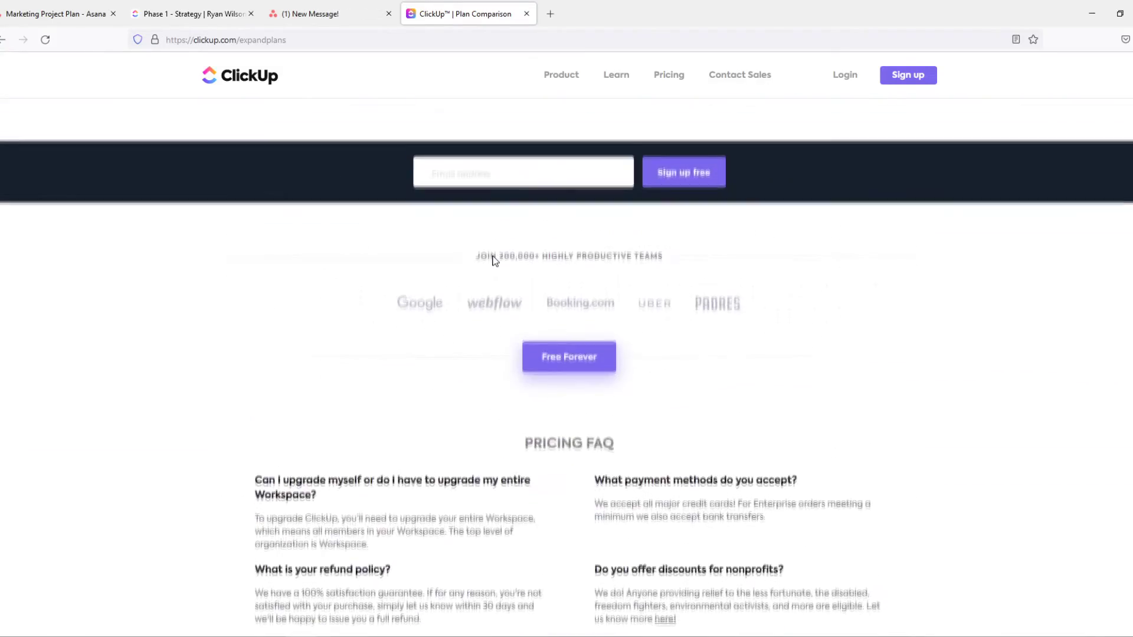
pyautogui.click(323, 9)
# Step: Find ClickUp's payment-methods FAQ answer and highlight it, including the Enterprise bank transfer option
pyautogui.scroll(-5, 406, 228)
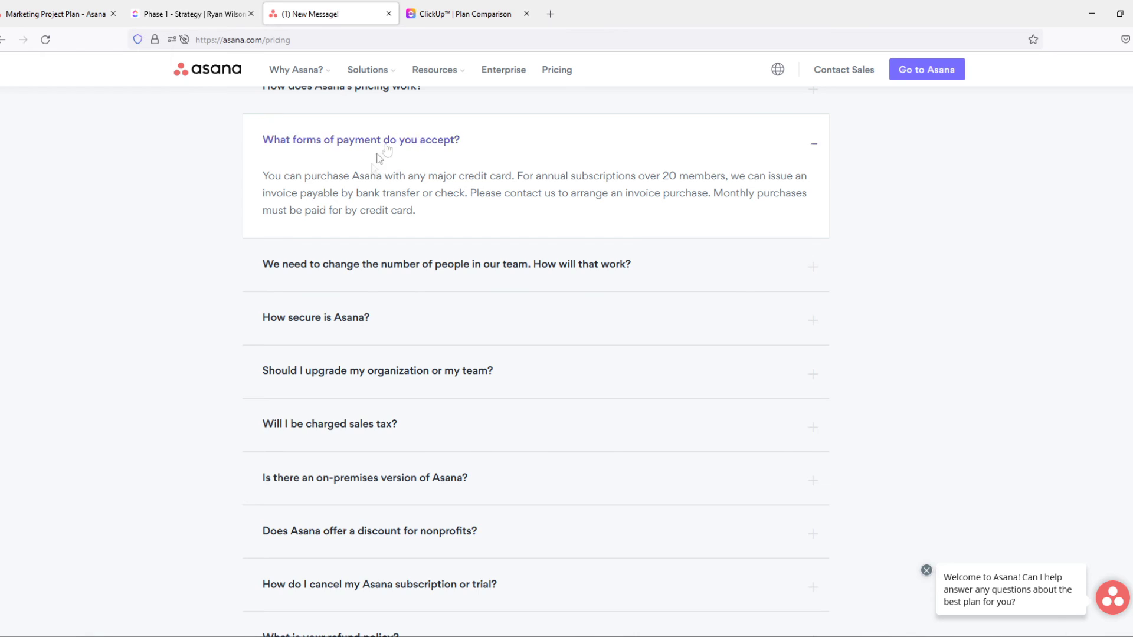
pyautogui.click(466, 13)
pyautogui.scroll(-4, 374, 285)
pyautogui.scroll(4, 374, 282)
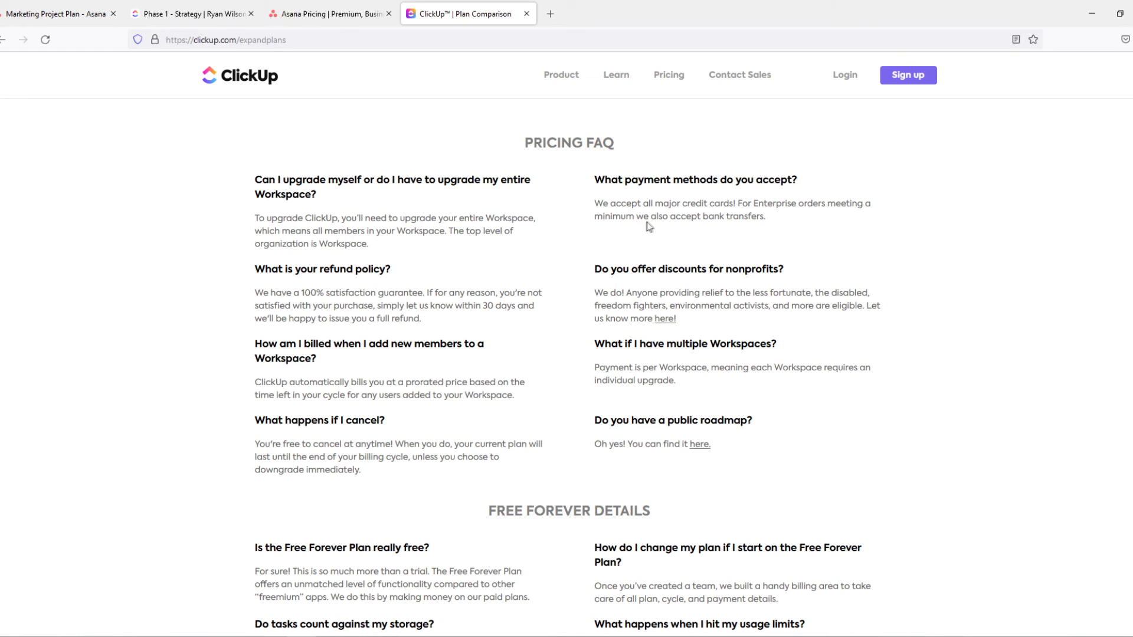
pyautogui.moveTo(684, 203); pyautogui.dragTo(818, 227)
pyautogui.click(817, 226)
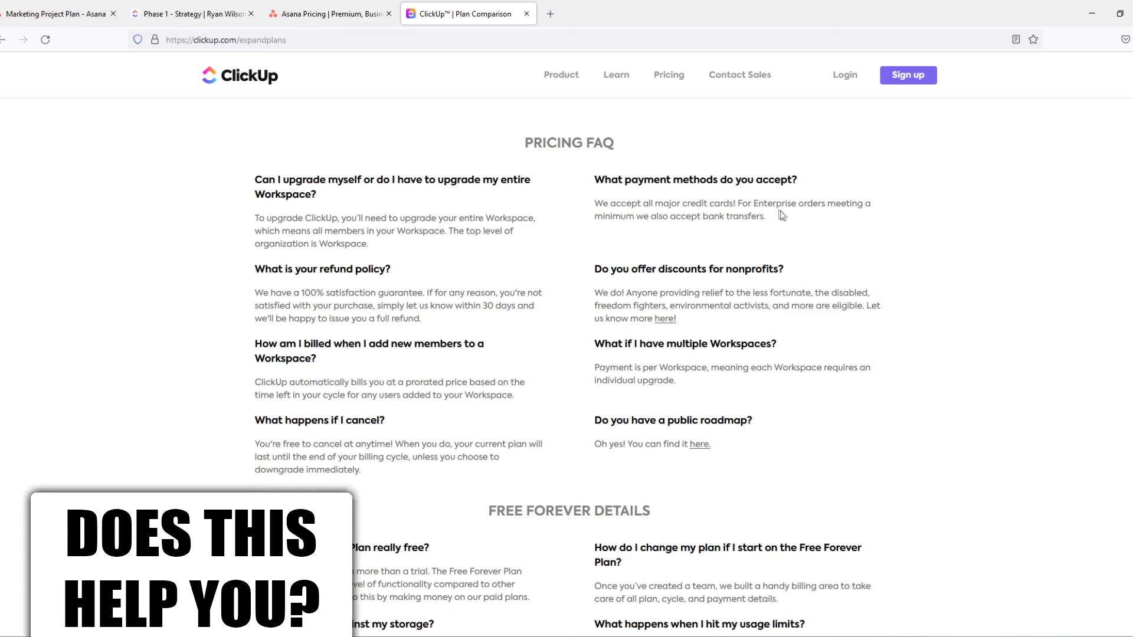
pyautogui.moveTo(759, 203); pyautogui.dragTo(805, 223)
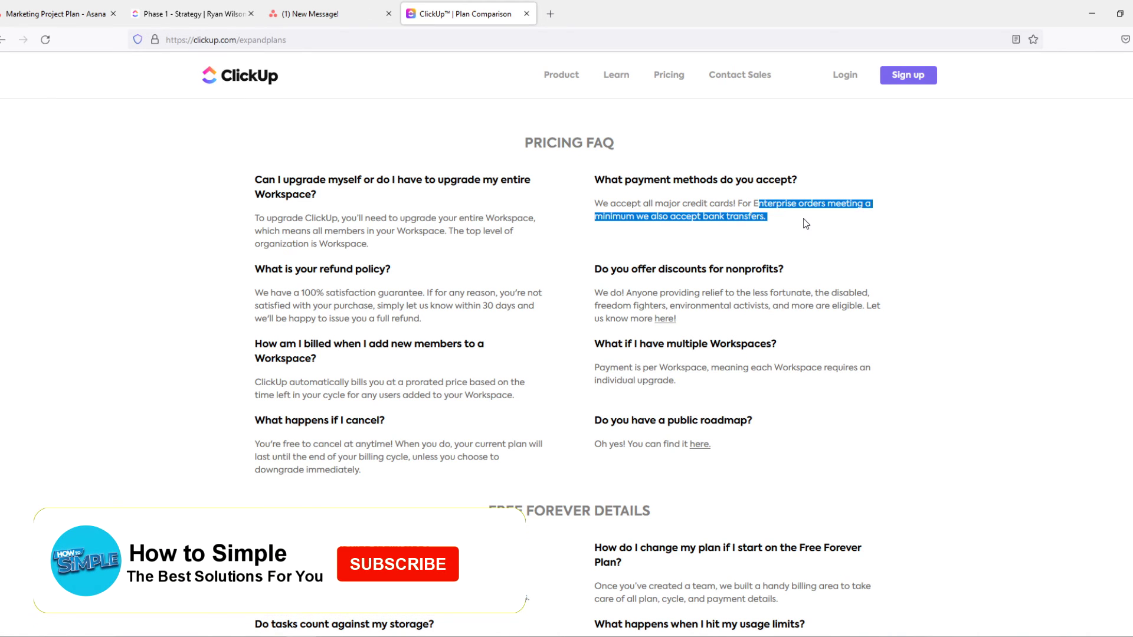
pyautogui.click(803, 220)
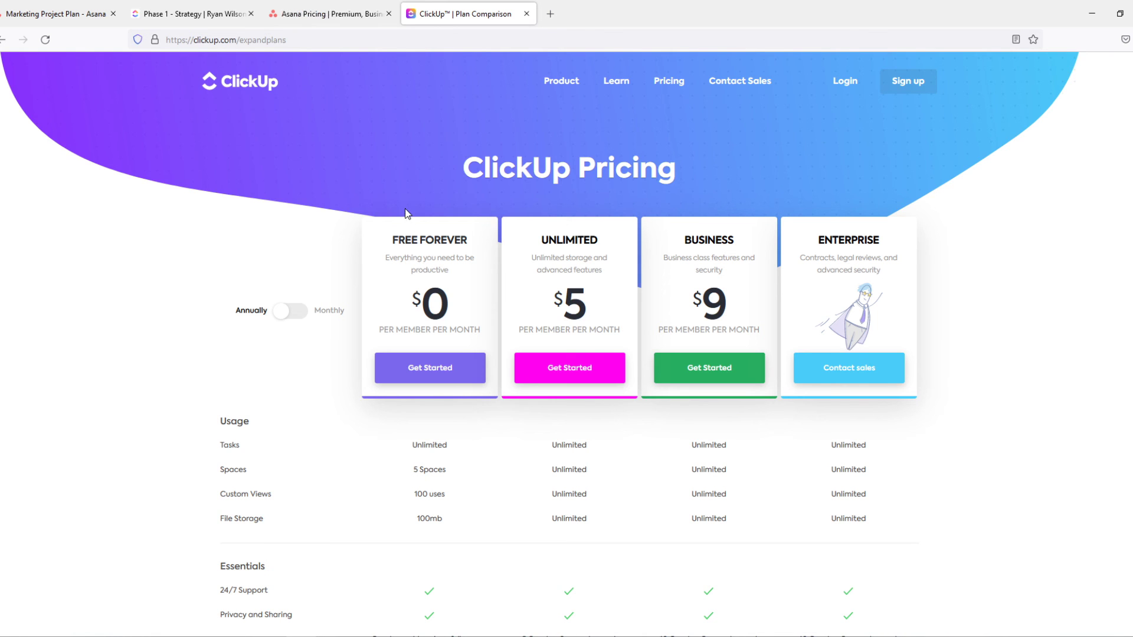
# Step: Scroll to the top of Asana's pricing page and highlight the Basic plan name and description
pyautogui.hotkey('ctrl', 'pageup')
pyautogui.scroll(7, 384, 307)
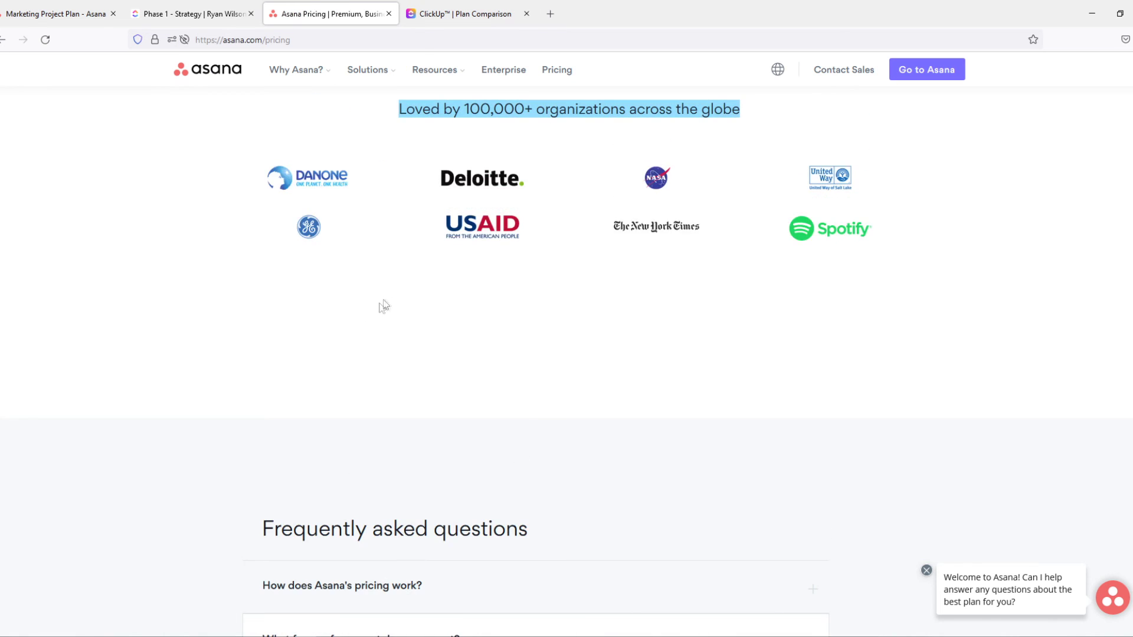
pyautogui.scroll(10, 383, 306)
pyautogui.moveTo(351, 323); pyautogui.dragTo(253, 285)
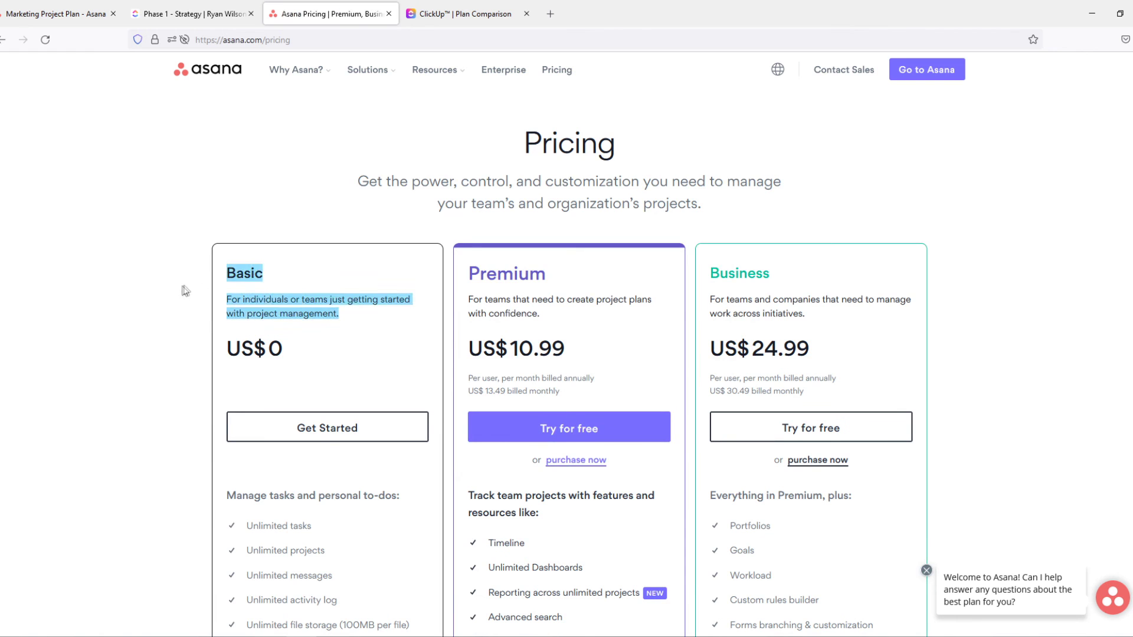
pyautogui.click(289, 266)
# Step: Compare against ClickUp's plans, ending on Asana's Basic US$0, Premium US$10.99 and Business US$24.99
pyautogui.click(434, 11)
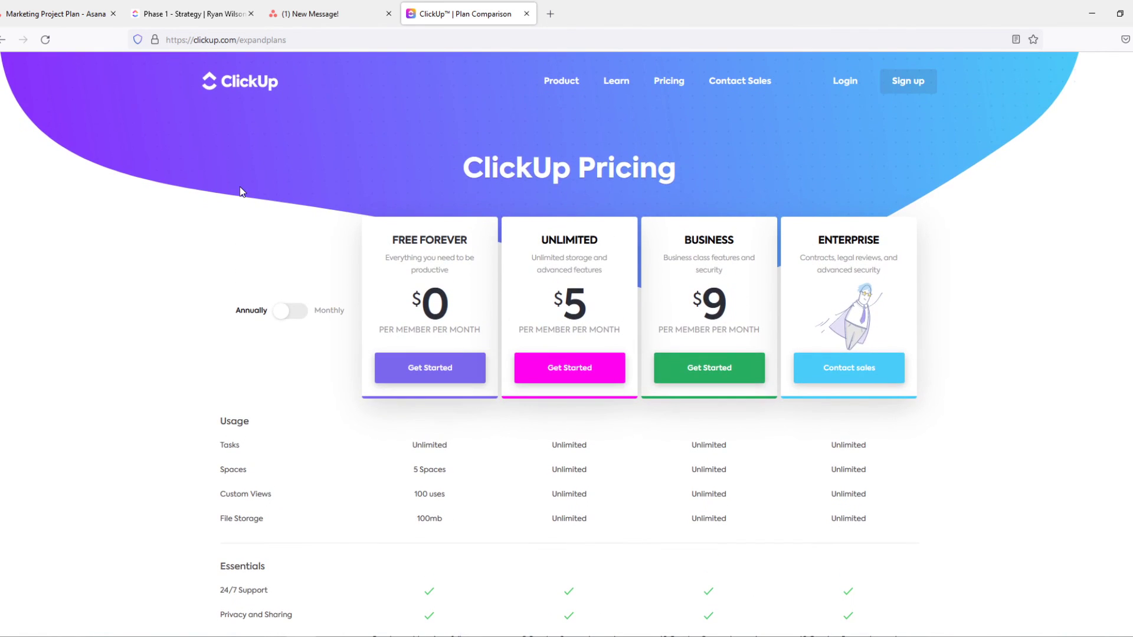
pyautogui.click(329, 14)
pyautogui.moveTo(359, 181); pyautogui.dragTo(720, 222)
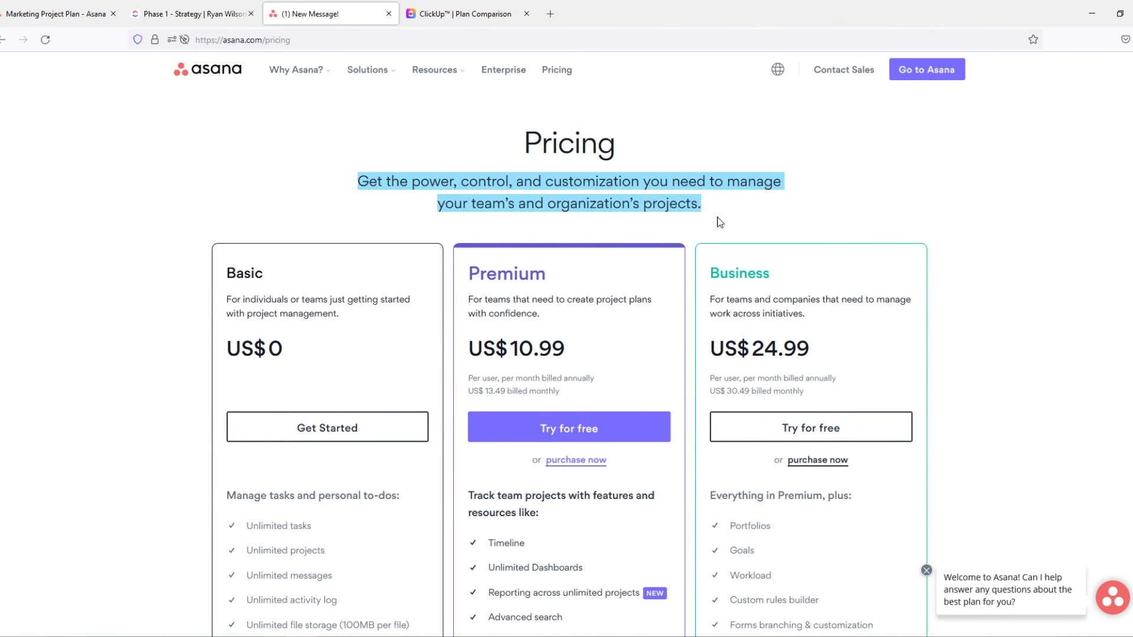
pyautogui.rightClick(537, 287)
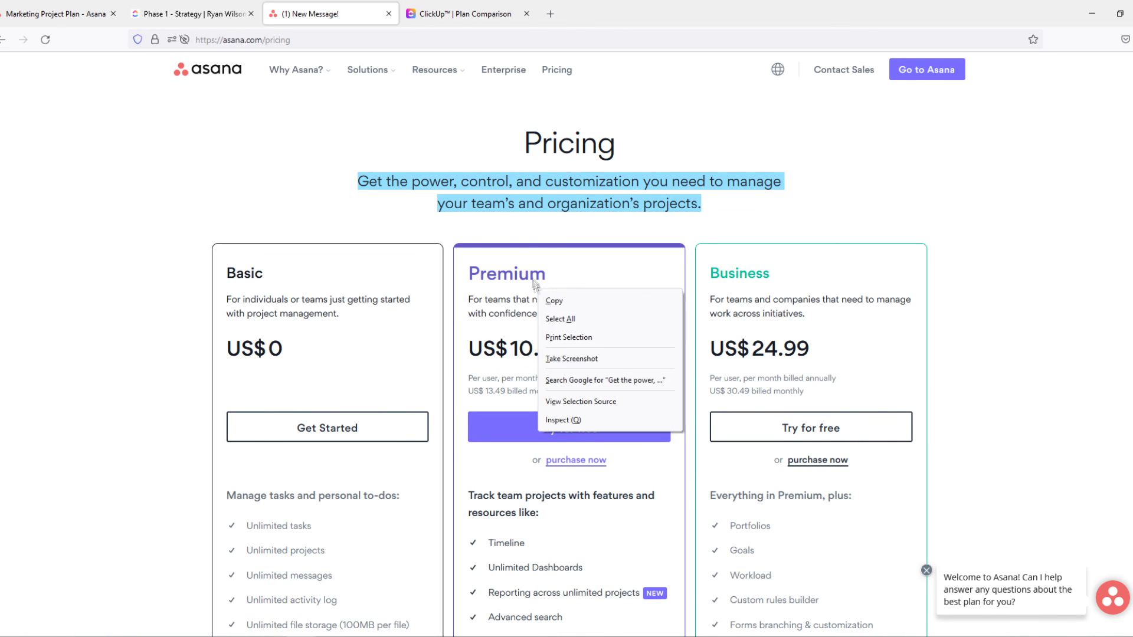
pyautogui.click(418, 192)
pyautogui.click(437, 13)
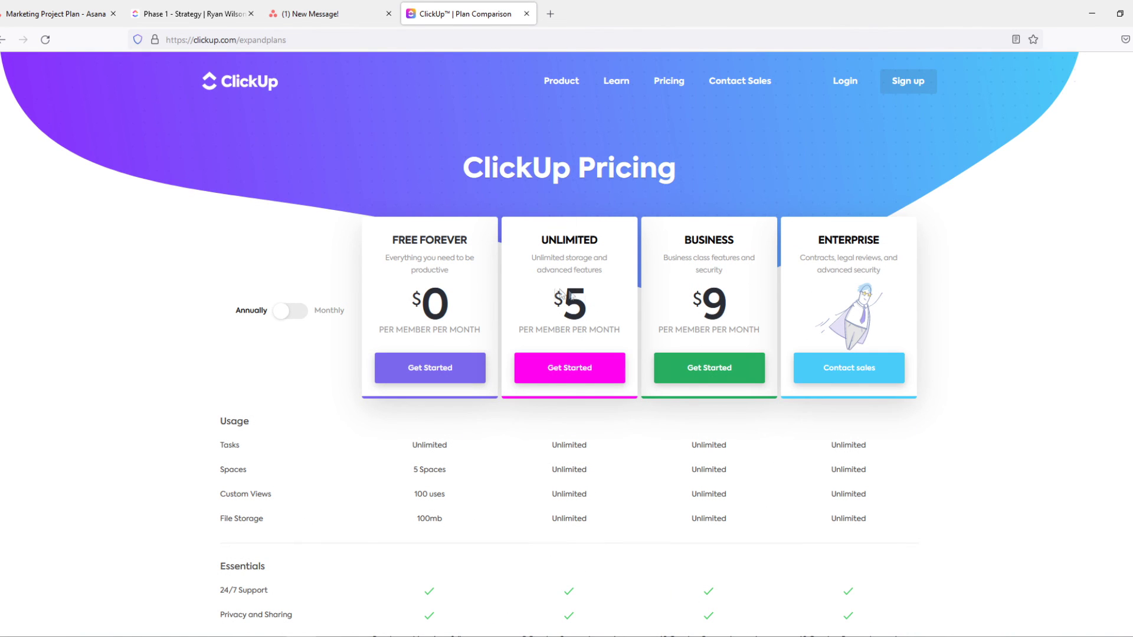
pyautogui.click(357, 7)
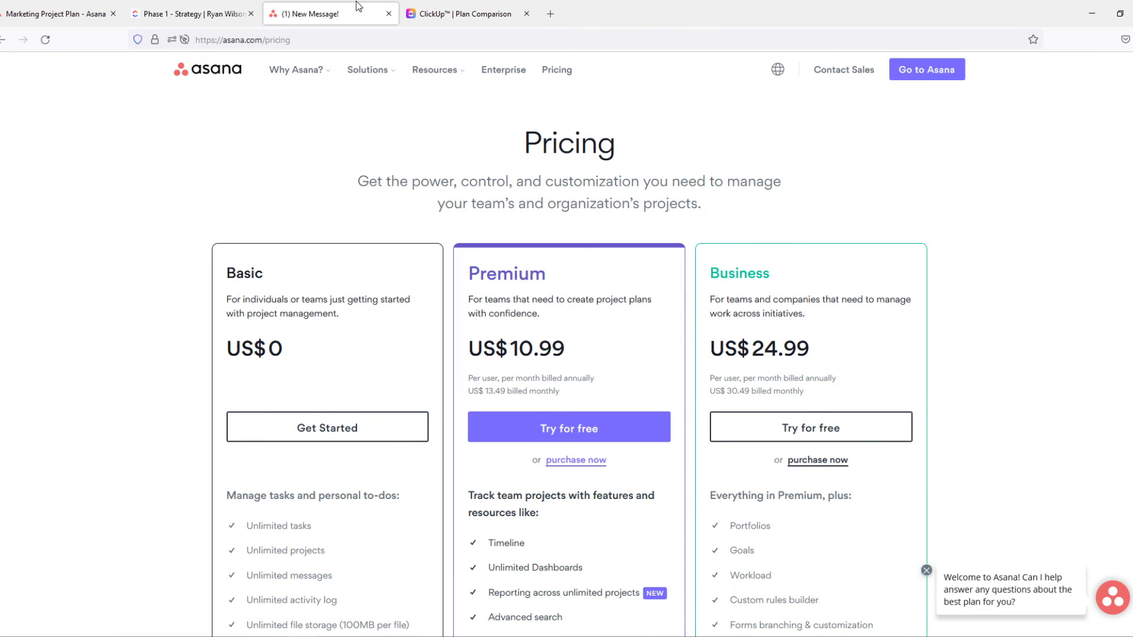